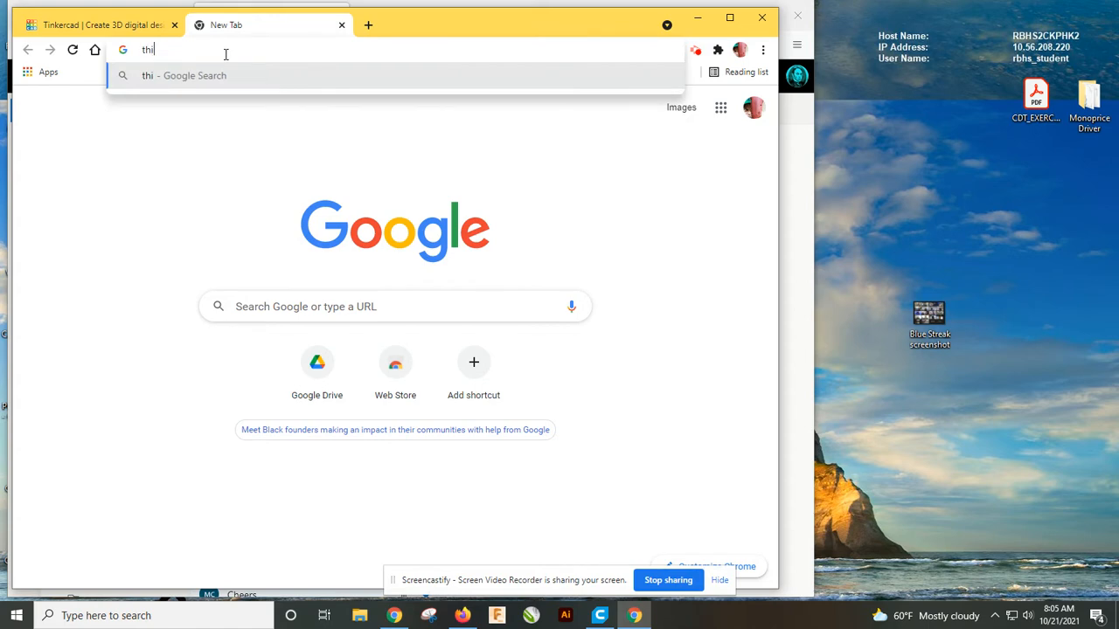
Open thingiverse.com in the new browser tab.
type("rse.com")
key("Return")
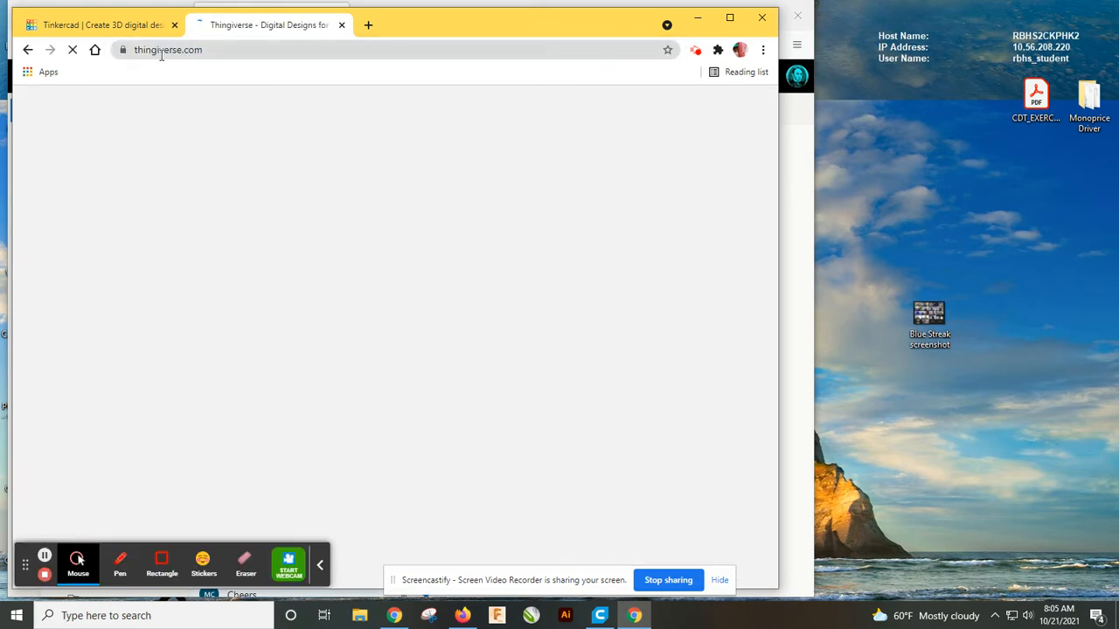
Switch to the Tinkercad tab and sign in with Google.
left_click(140, 33)
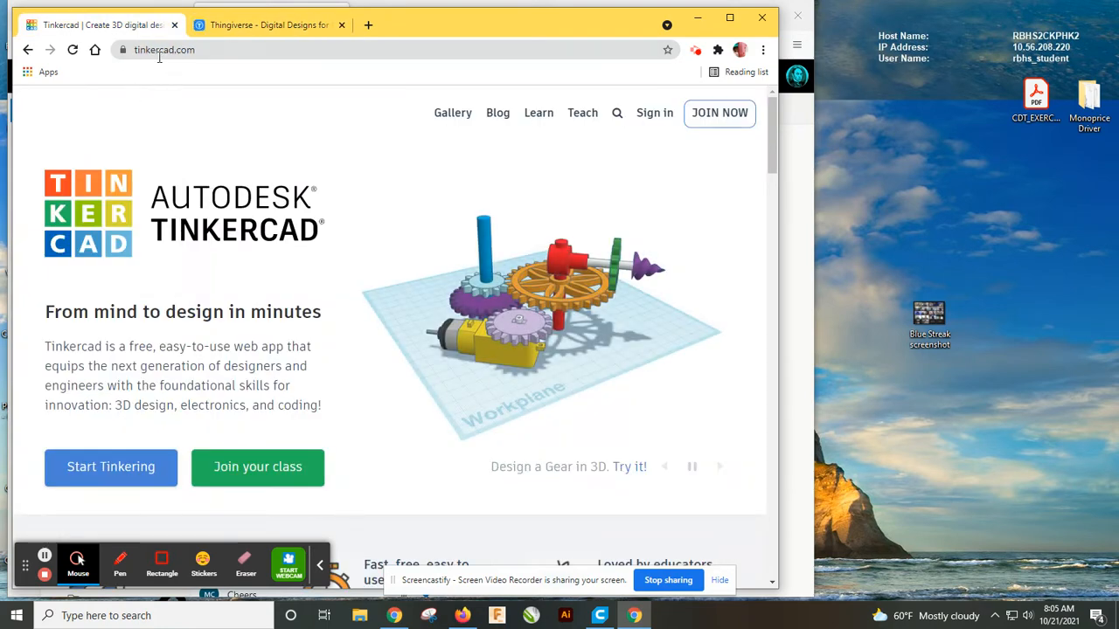
left_click(655, 116)
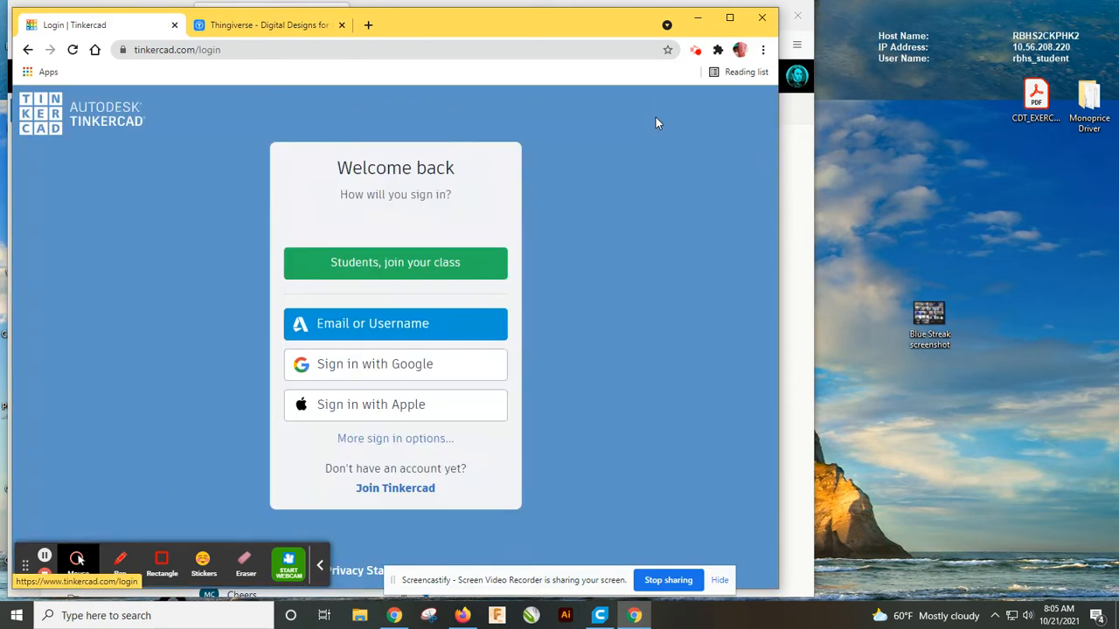
left_click(393, 367)
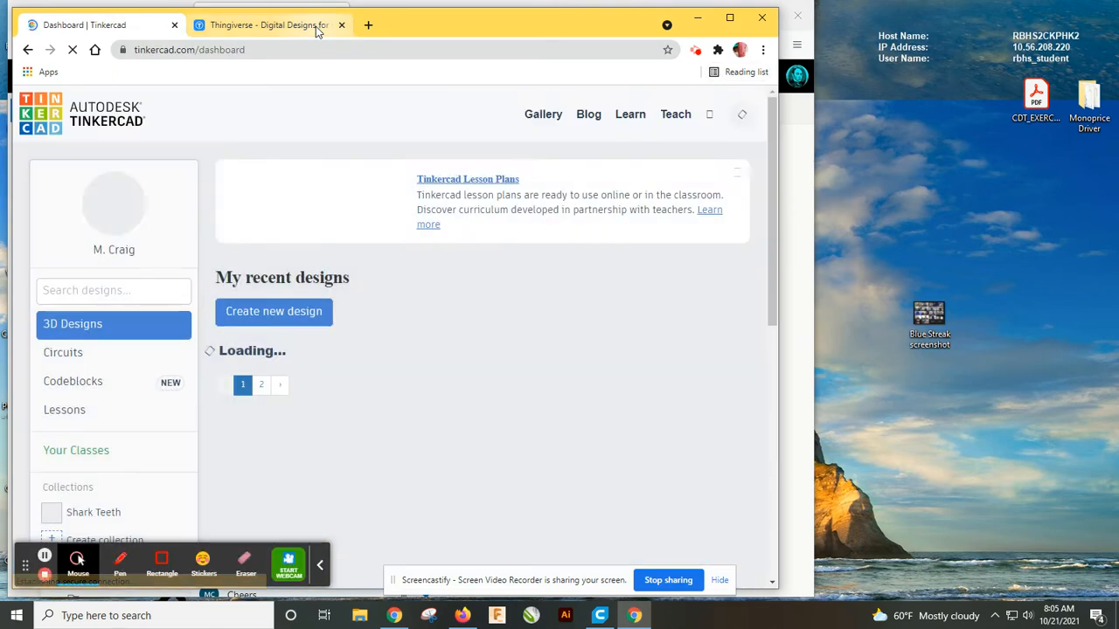
Return to Thingiverse and open the Emboss paper stamp thing from the popular list.
left_click(315, 26)
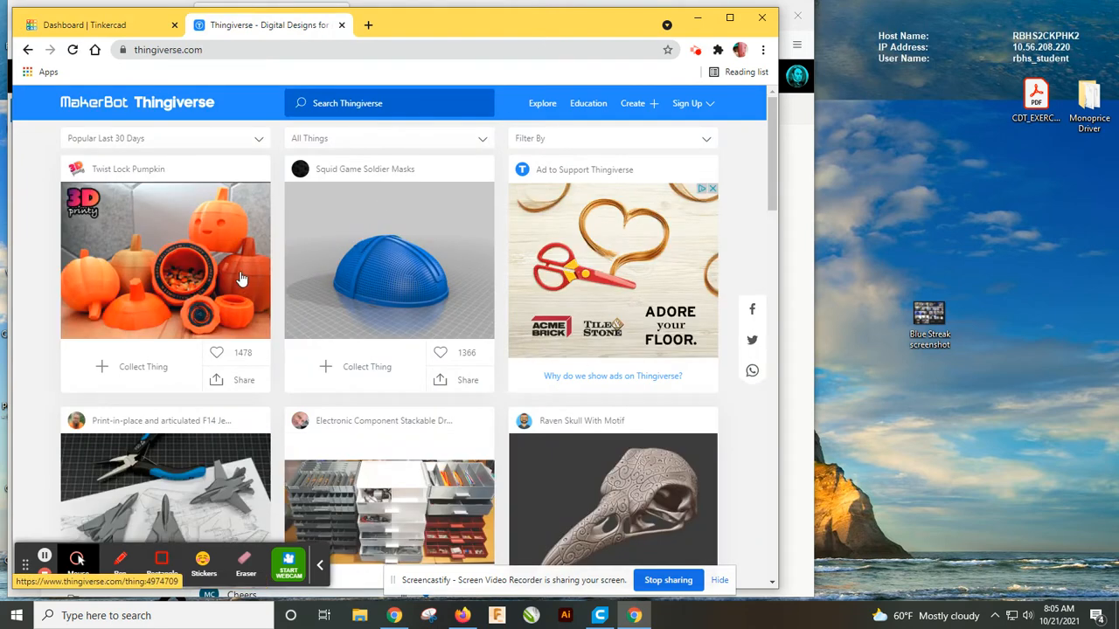
scroll(242, 278, "down", 5)
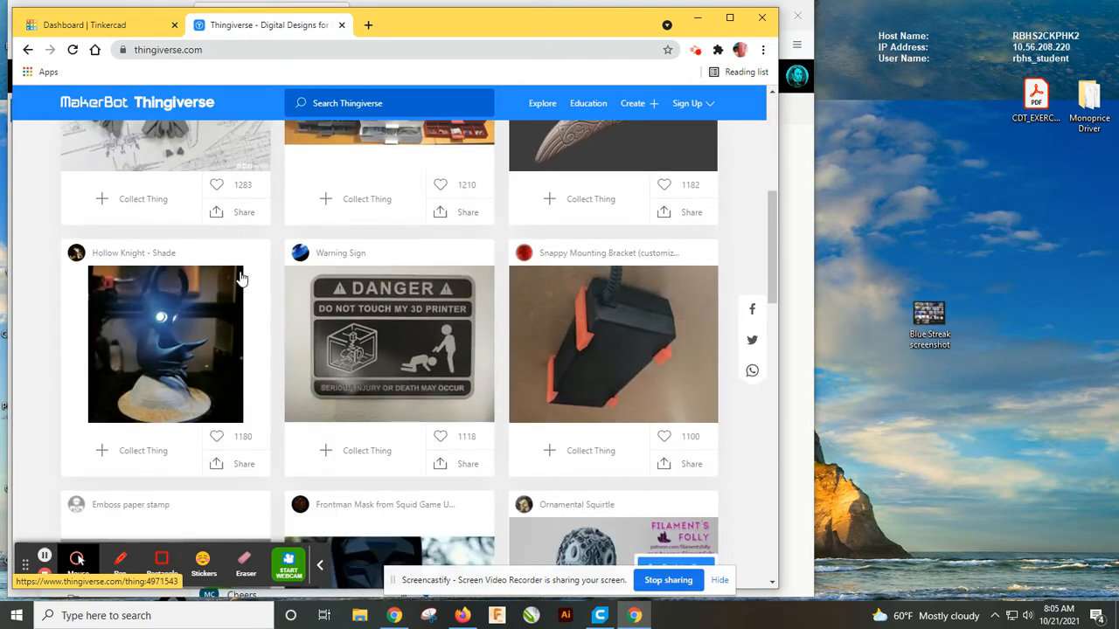
scroll(242, 278, "down", 2)
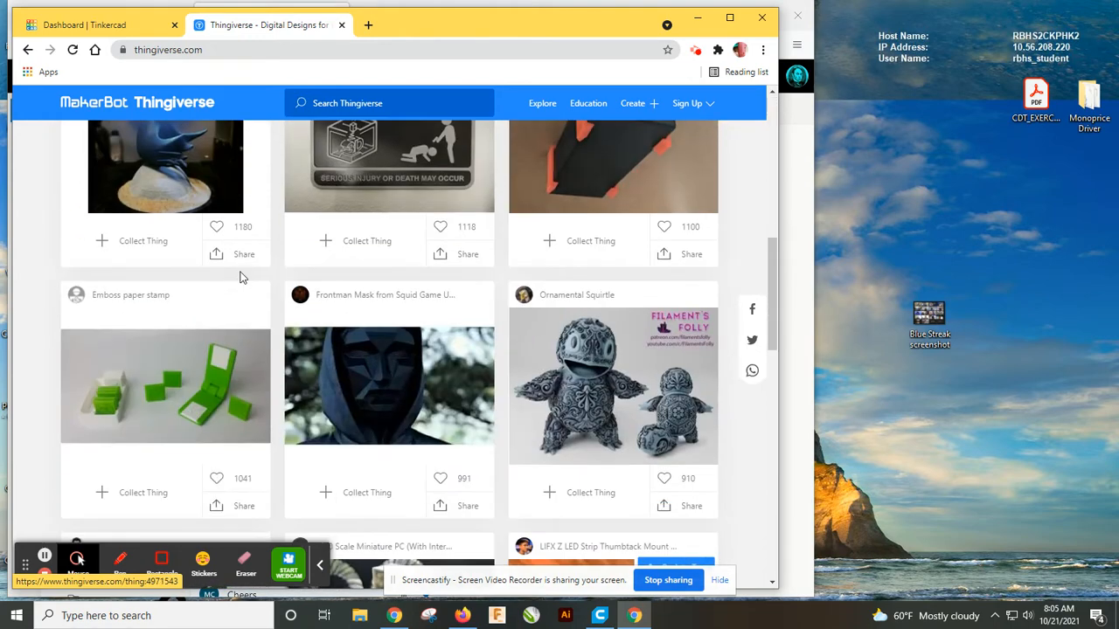
scroll(242, 277, "down", 2)
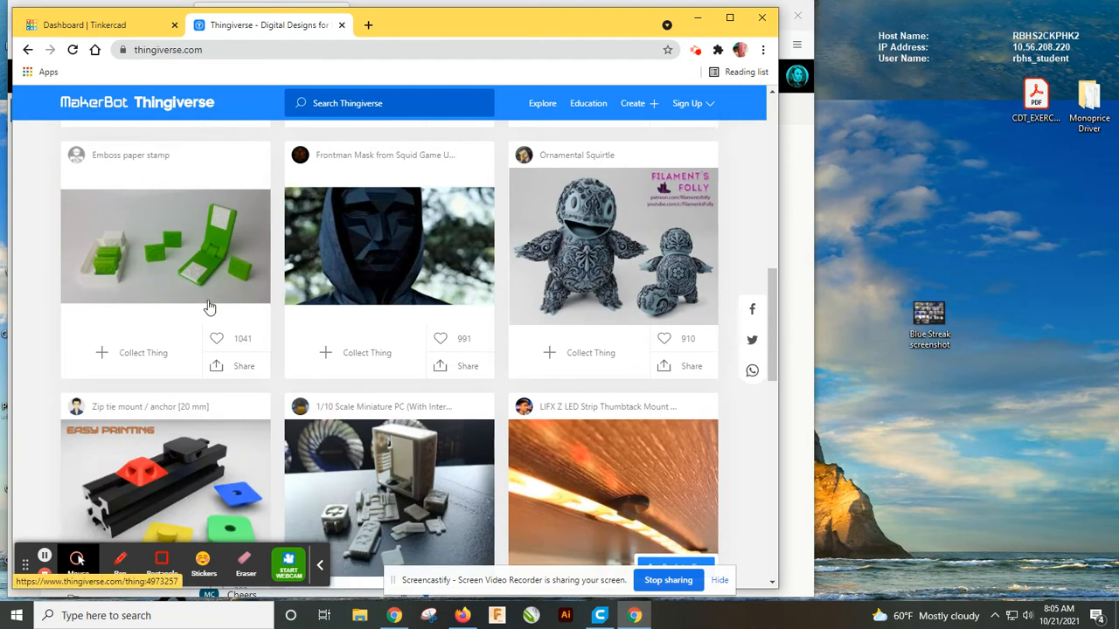
left_click(206, 259)
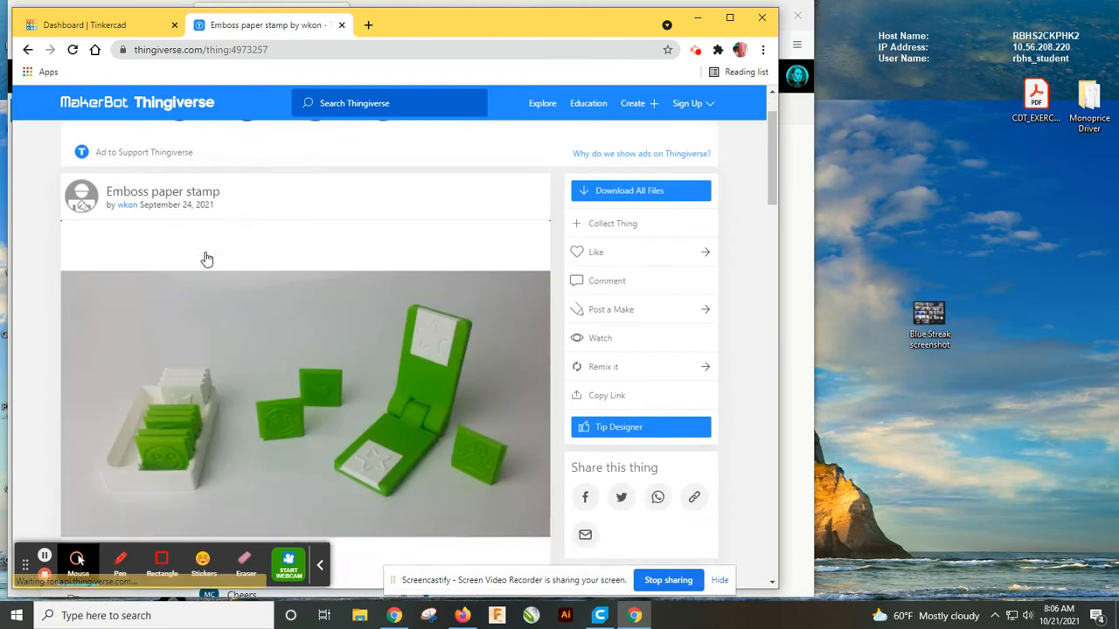
Open the thing's files list.
scroll(207, 260, "down", 3)
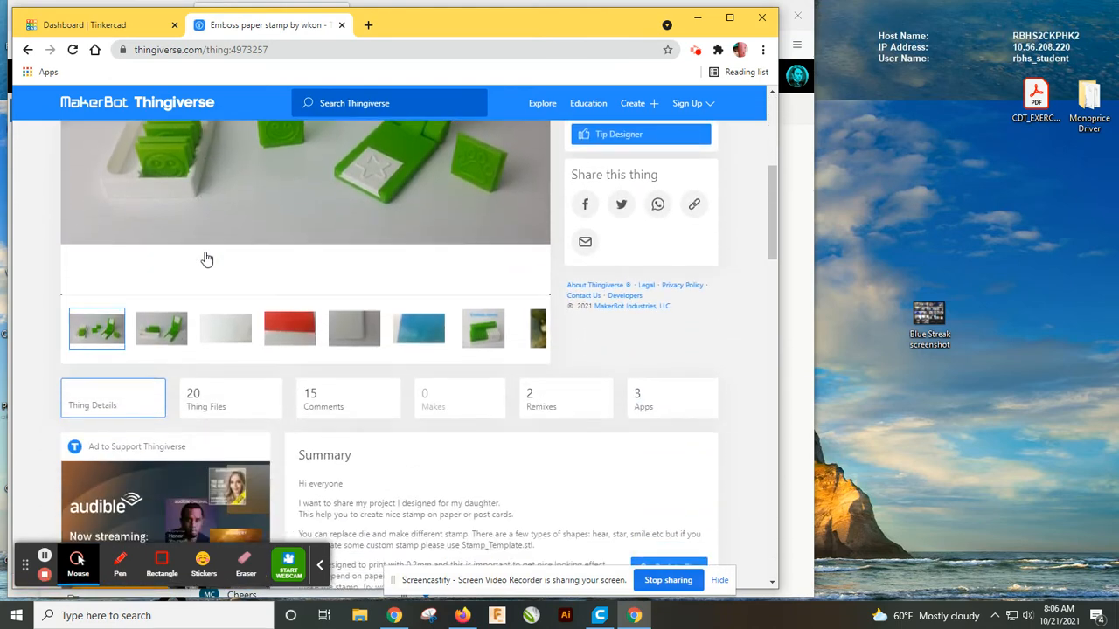
scroll(207, 259, "down", 1)
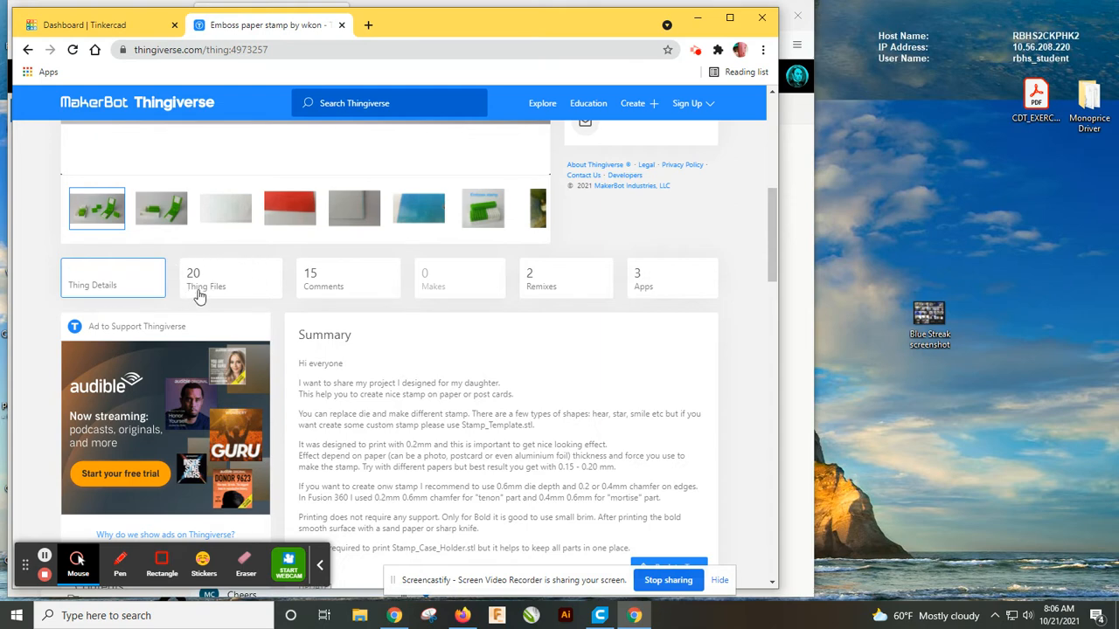
left_click(199, 295)
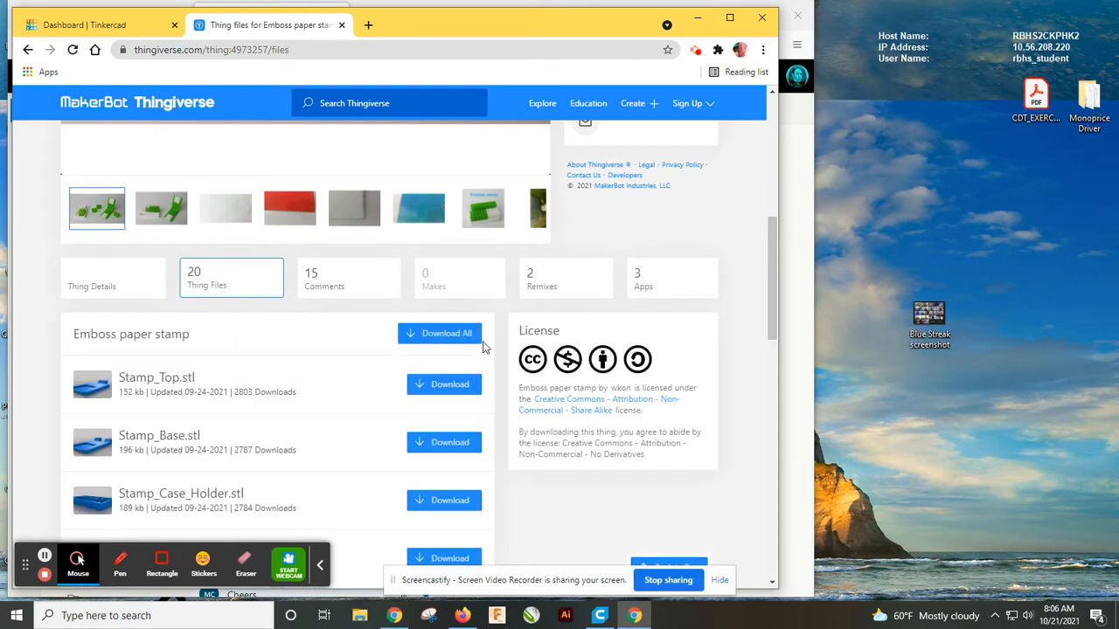
Download the Stamp_Template.stl file from the files list.
scroll(350, 362, "down", 1)
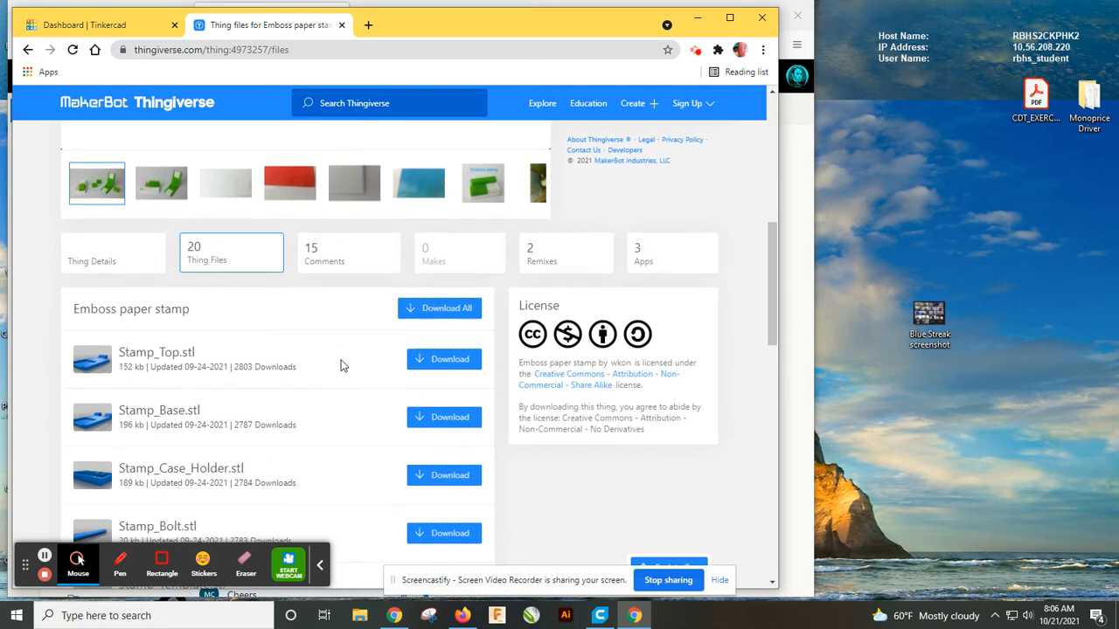
scroll(341, 366, "down", 2)
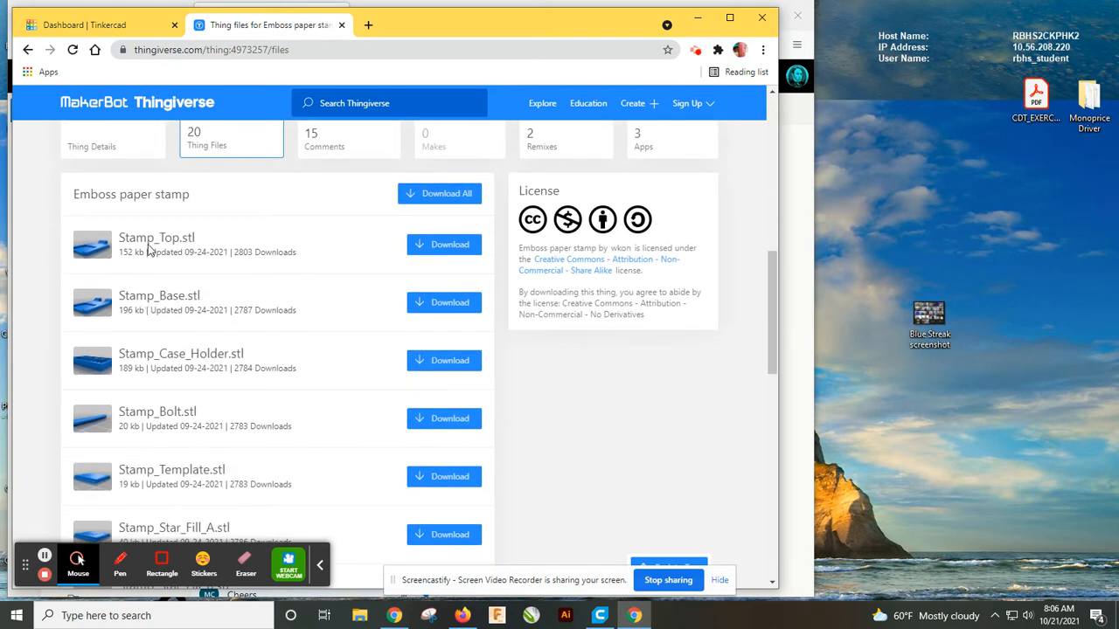
scroll(151, 349, "down", 2)
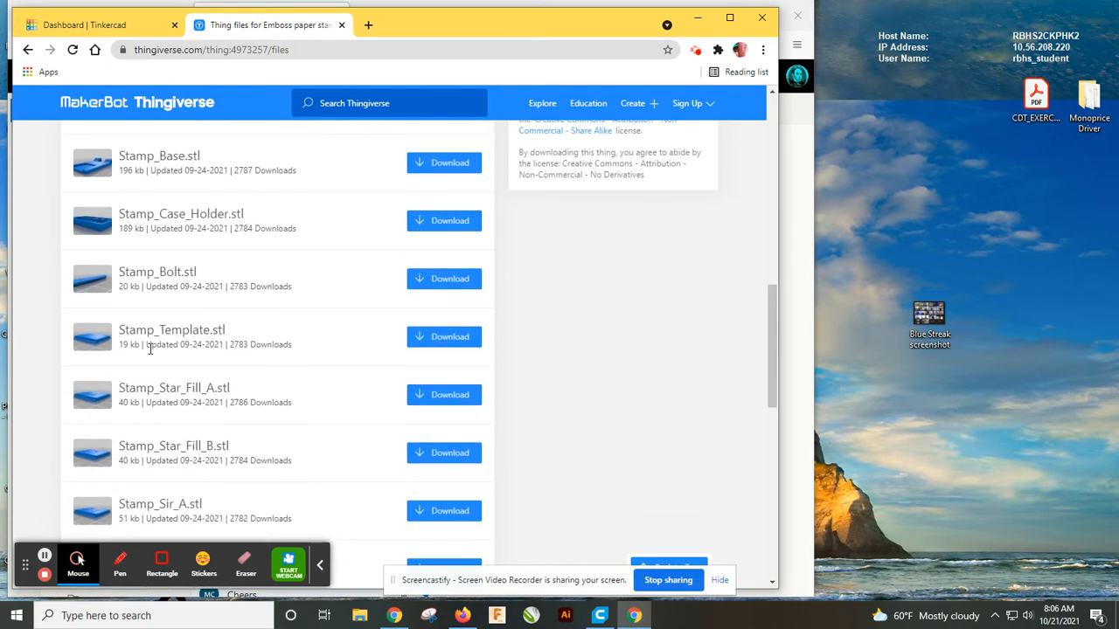
scroll(150, 347, "down", 2)
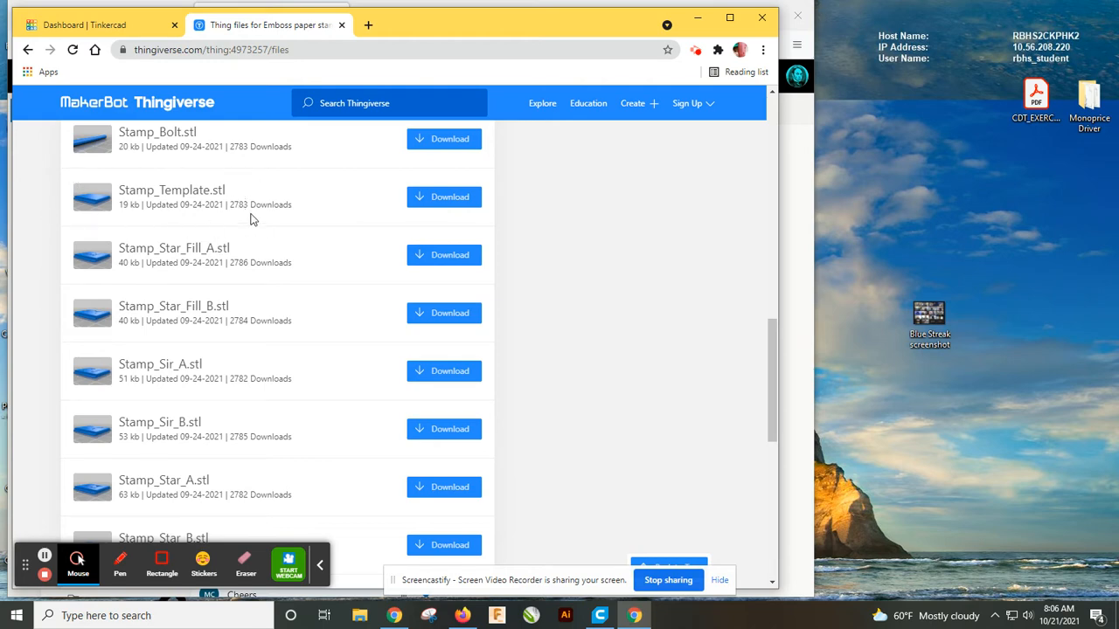
scroll(250, 219, "up", 1)
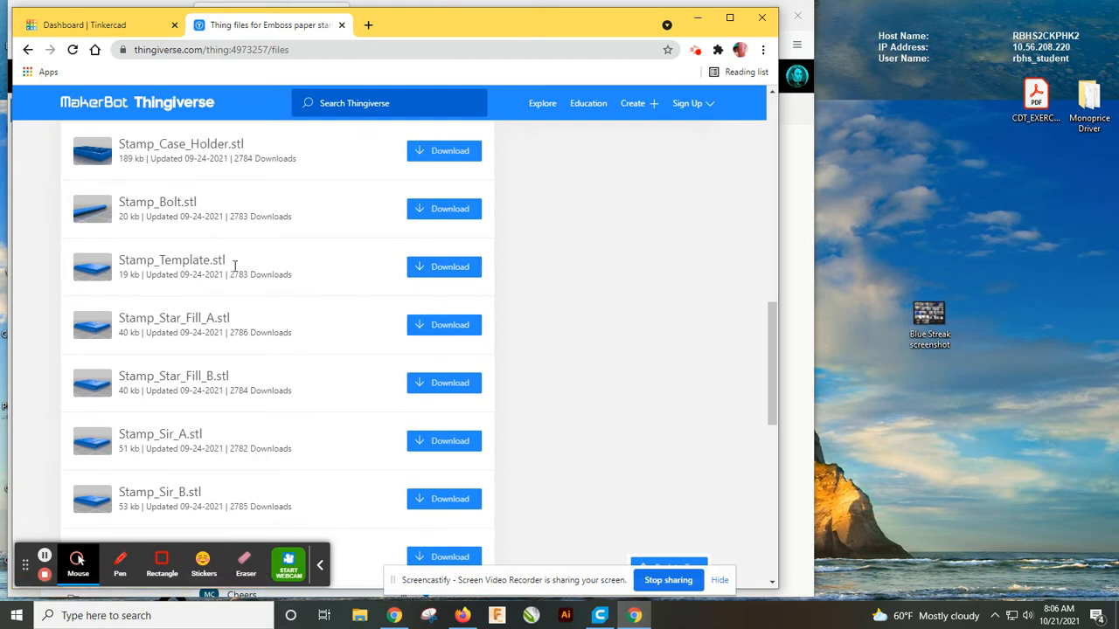
left_click(423, 274)
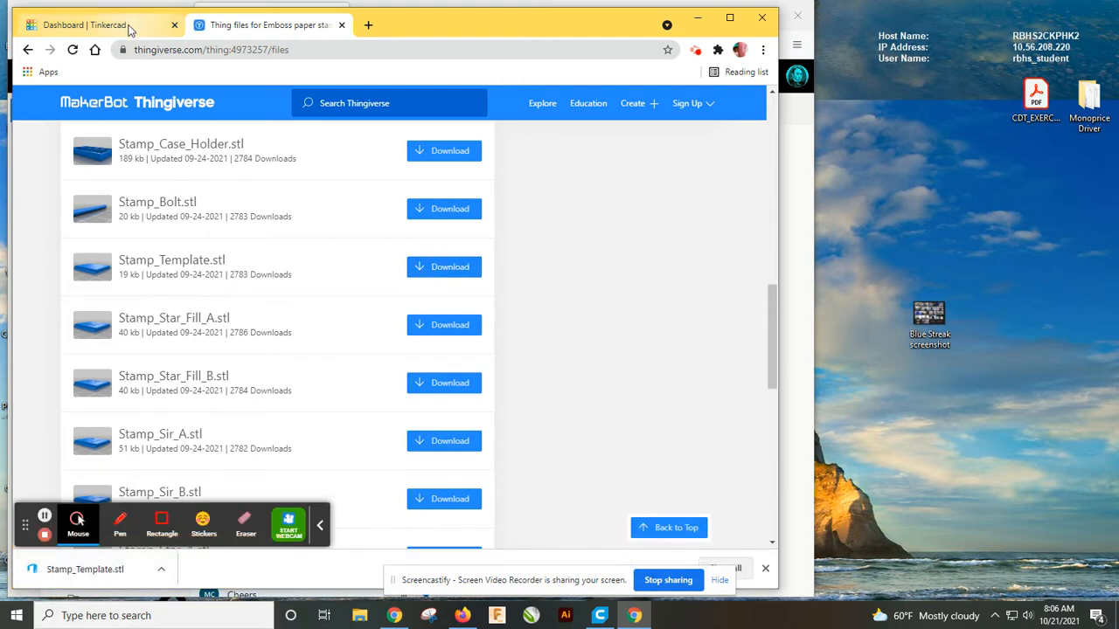
Create a new design from the Tinkercad dashboard and dismiss the Notes tip.
left_click(129, 26)
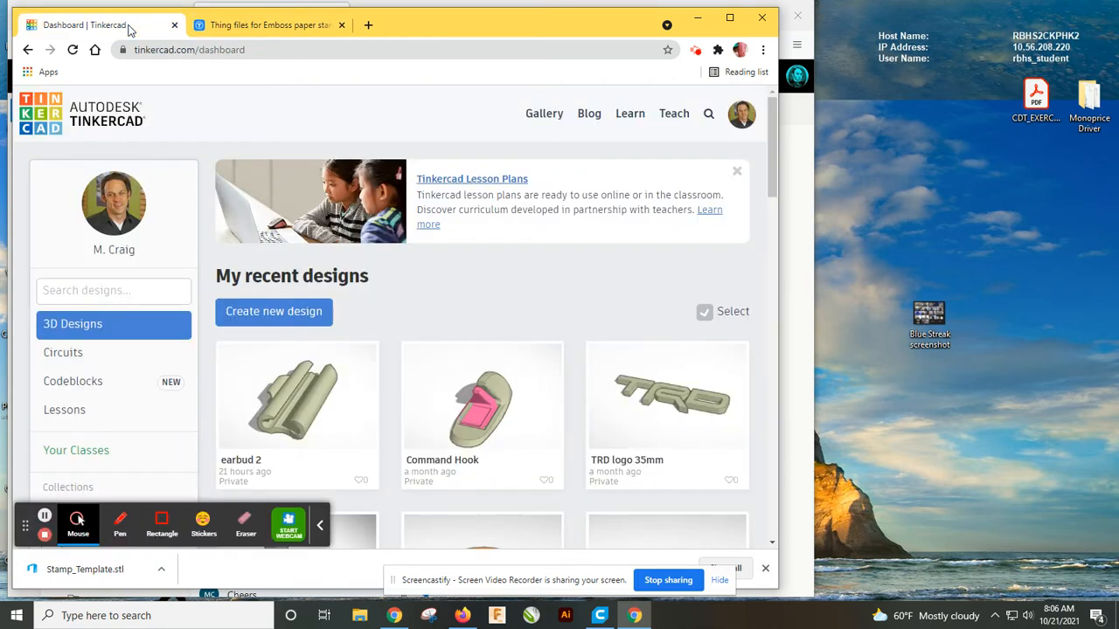
left_click(274, 313)
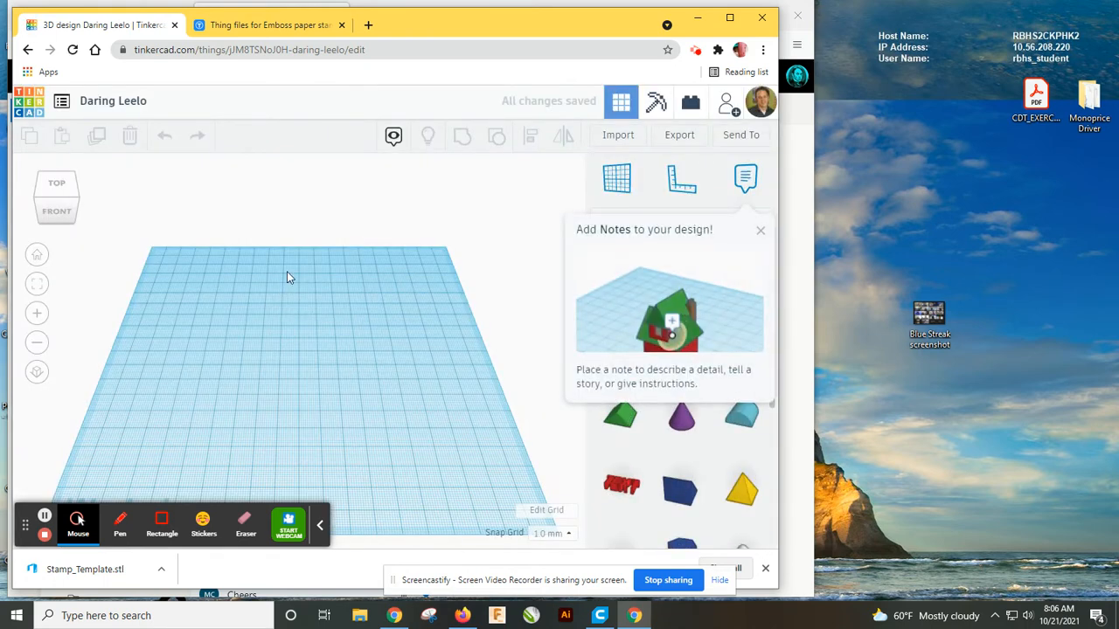
left_click(761, 231)
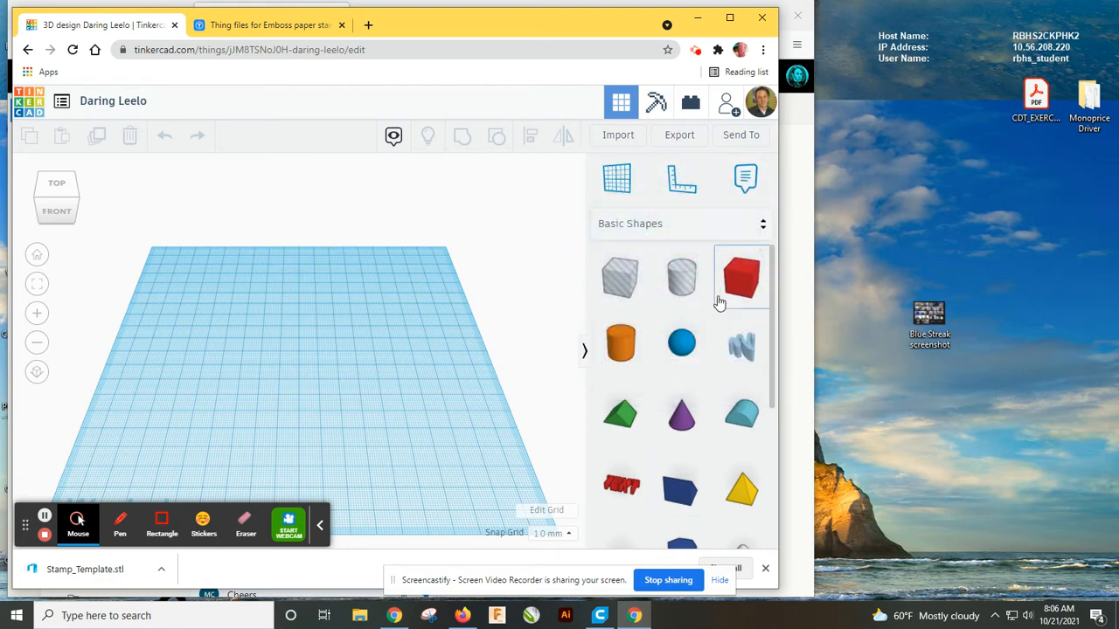
Place a box on the workplane and delete it.
left_click_drag(725, 293, 363, 388)
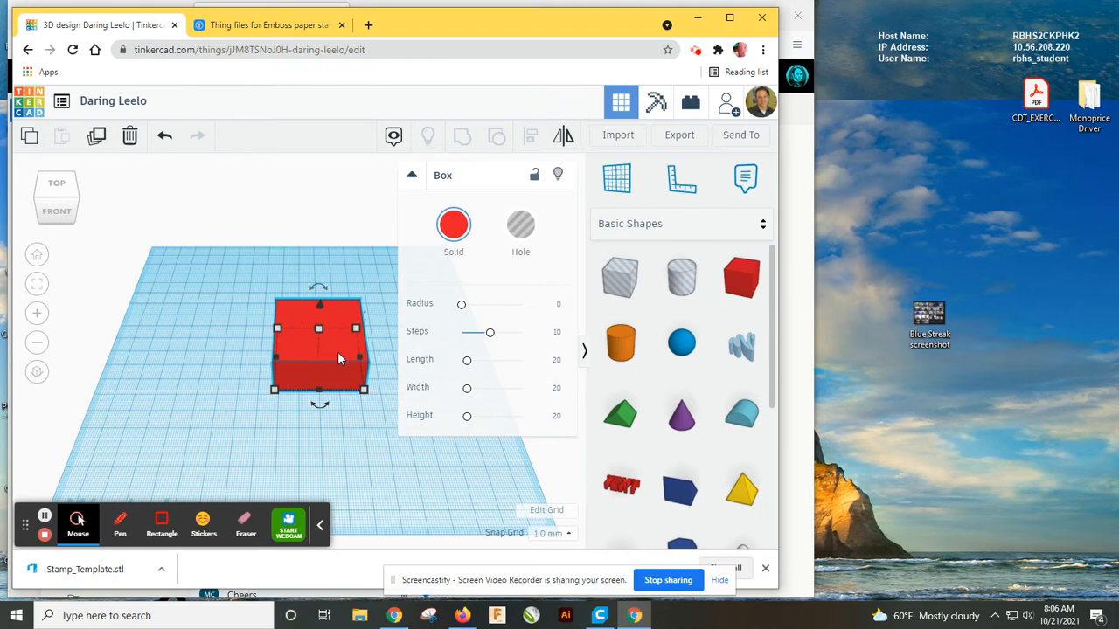
key("Delete")
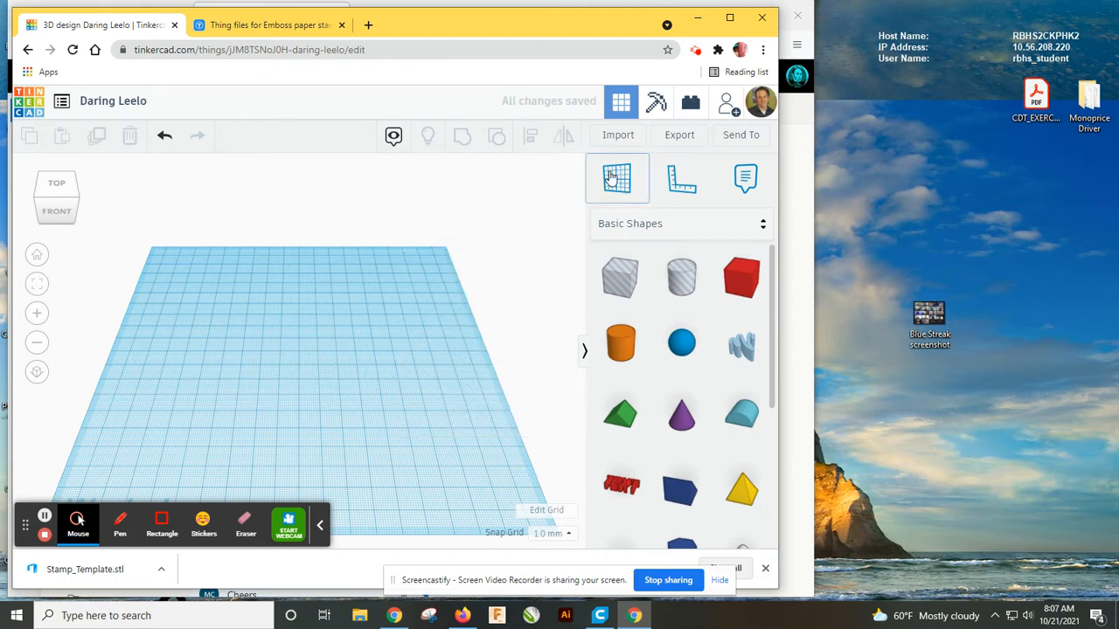
Import Stamp_Template.stl from the Downloads folder onto the workplane in millimetres.
left_click(616, 140)
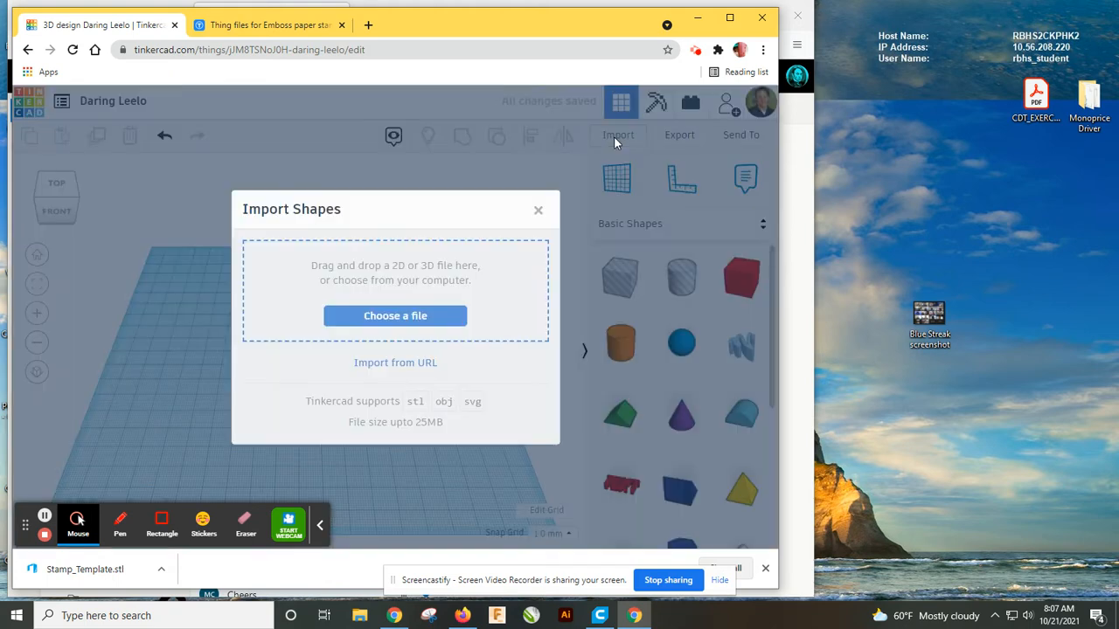
left_click(383, 318)
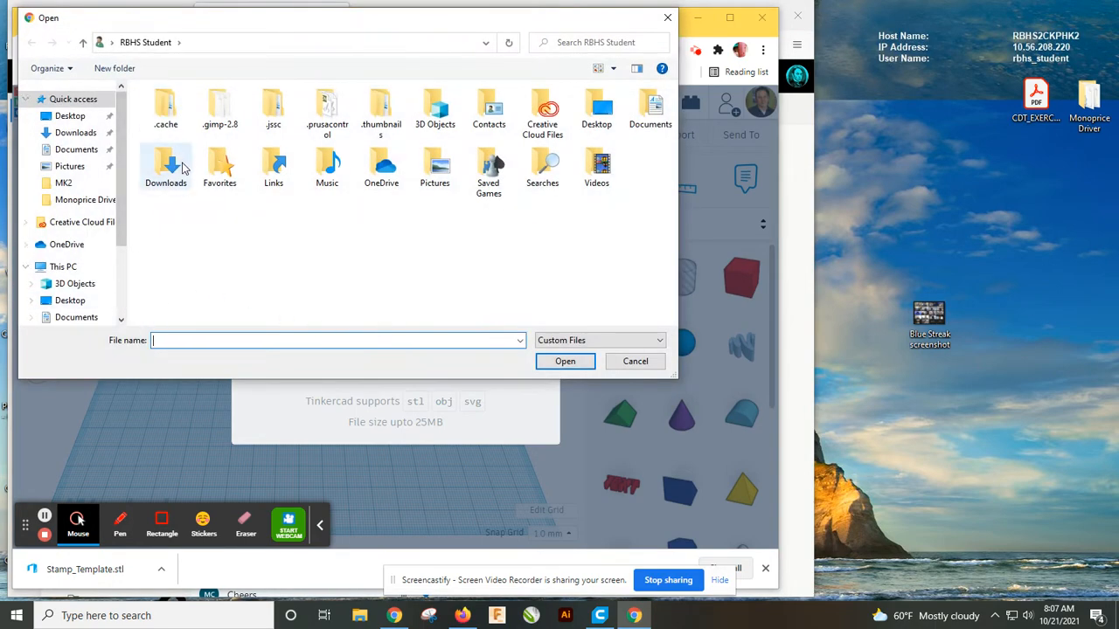
scroll(65, 245, "down", 1)
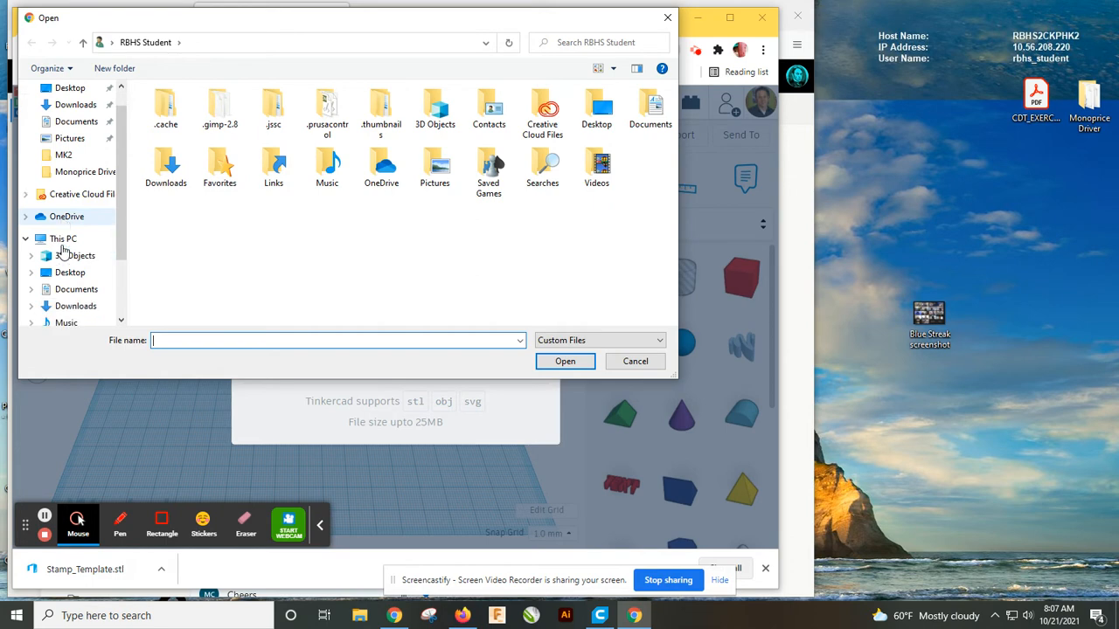
scroll(63, 254, "down", 1)
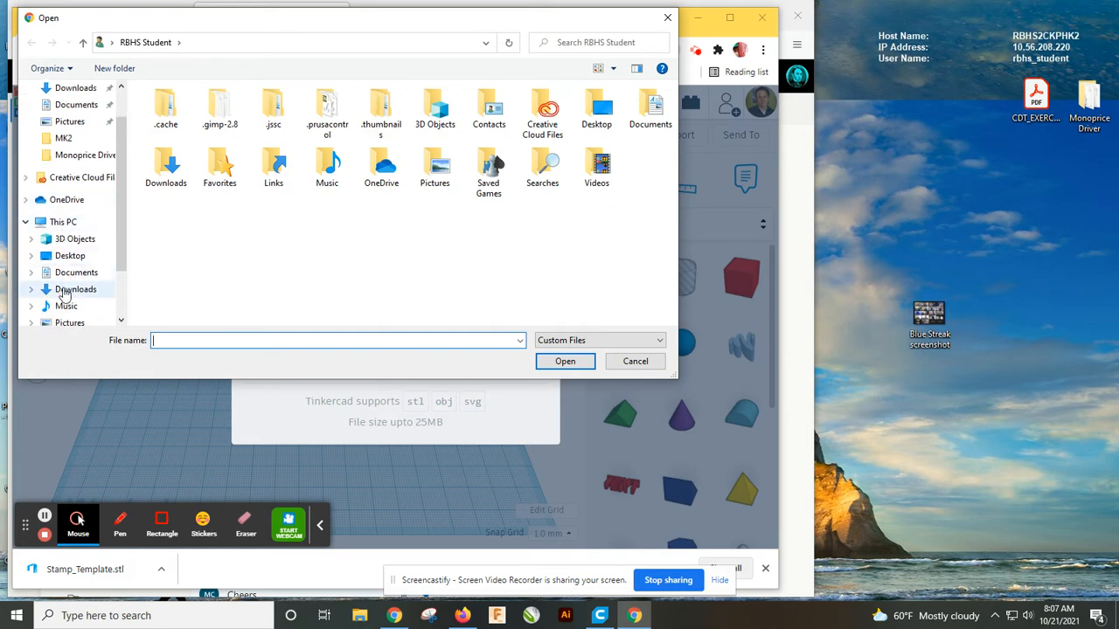
left_click(65, 294)
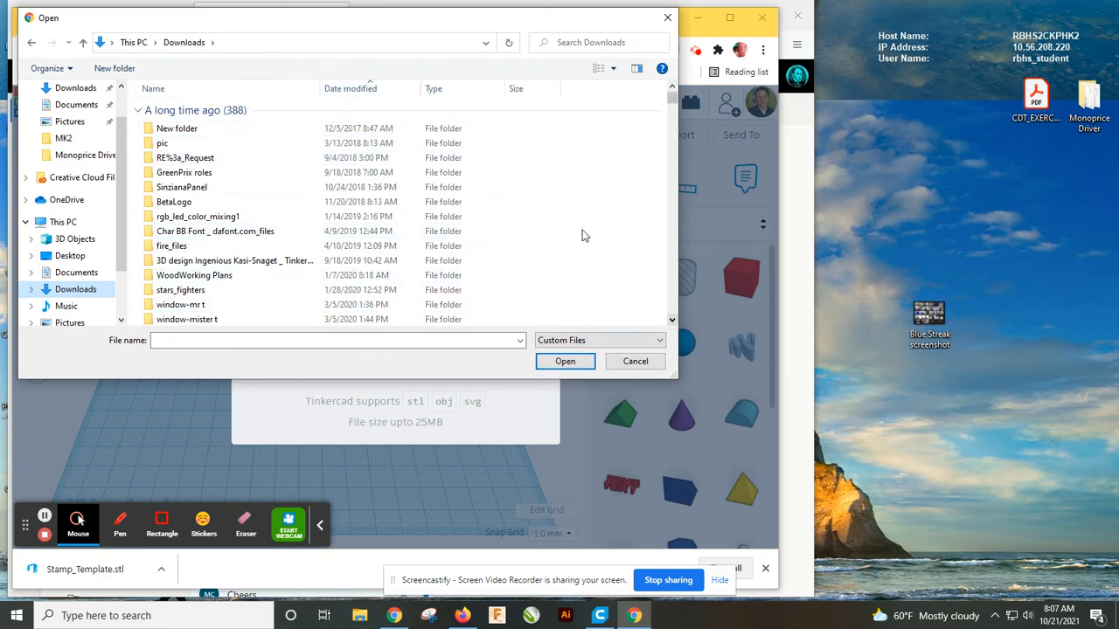
left_click(352, 95)
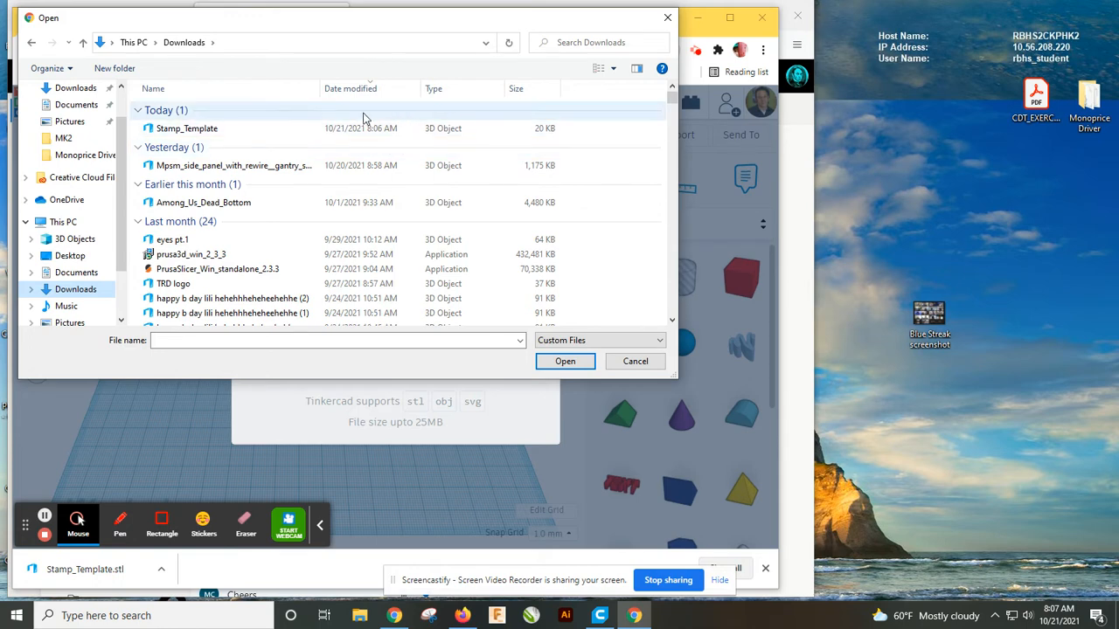
left_click(206, 131)
left_click(568, 363)
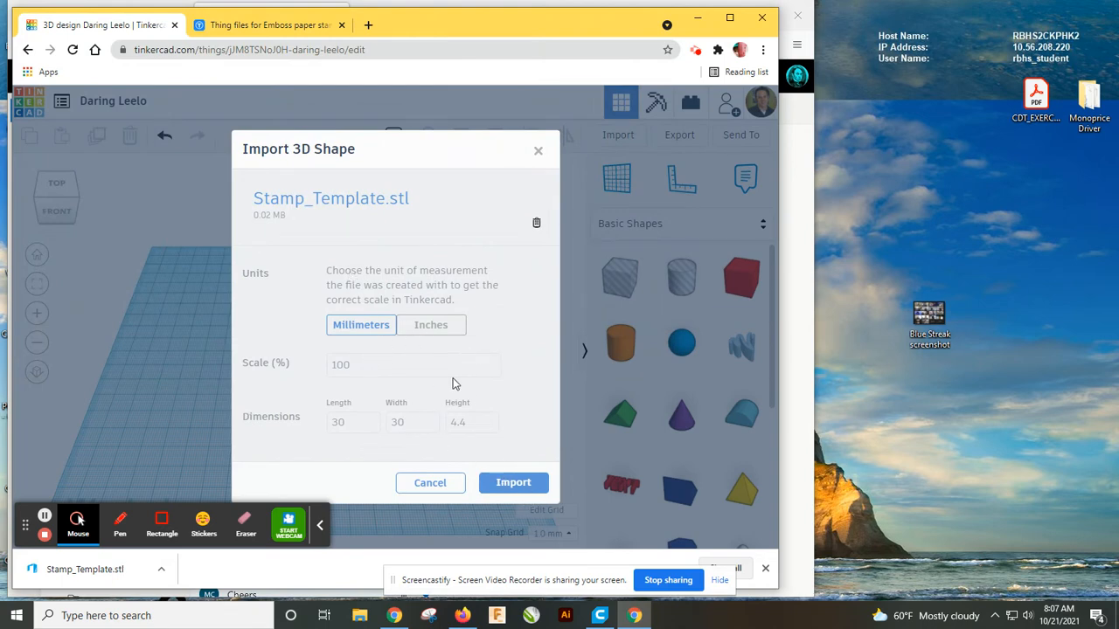
left_click(508, 486)
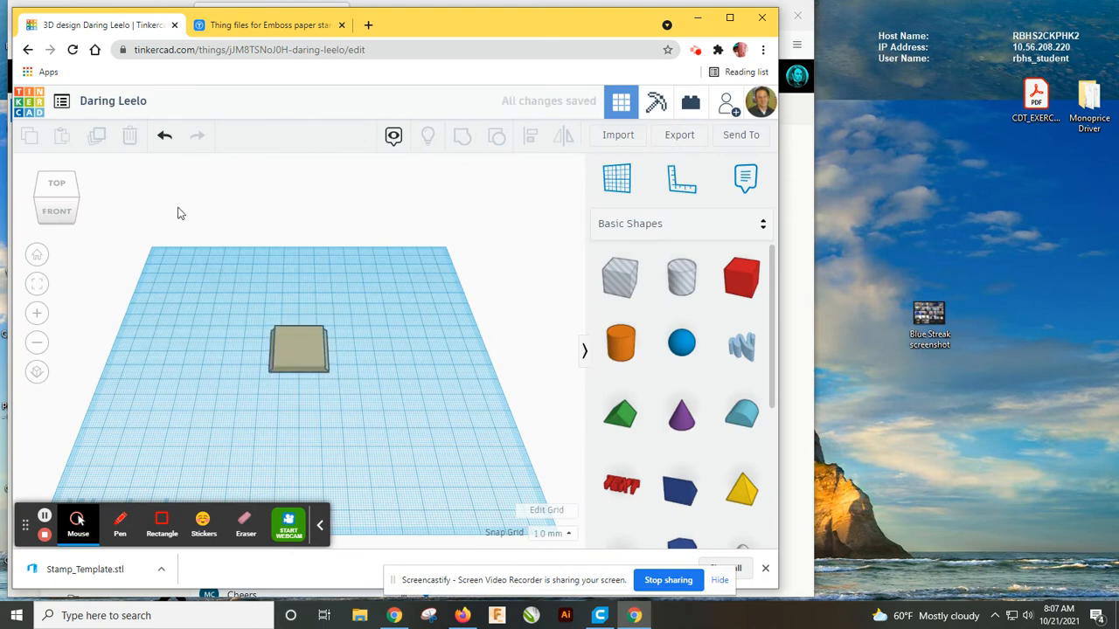
Rename the design as the user's surname followed by 'stamp template'.
left_click(127, 101)
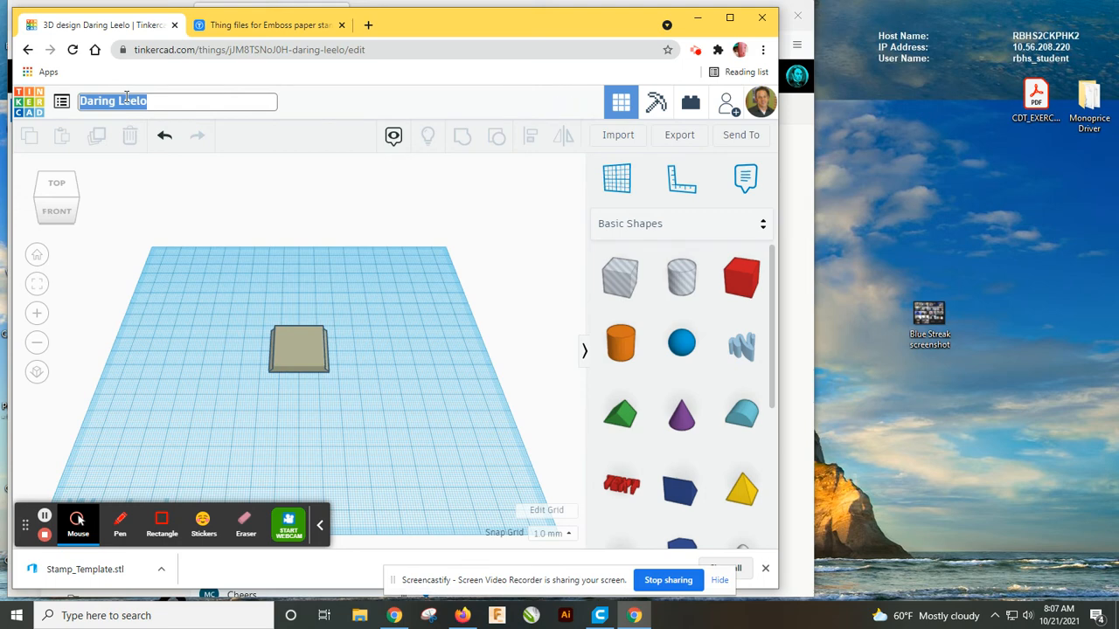
type("CRAIG stamp template")
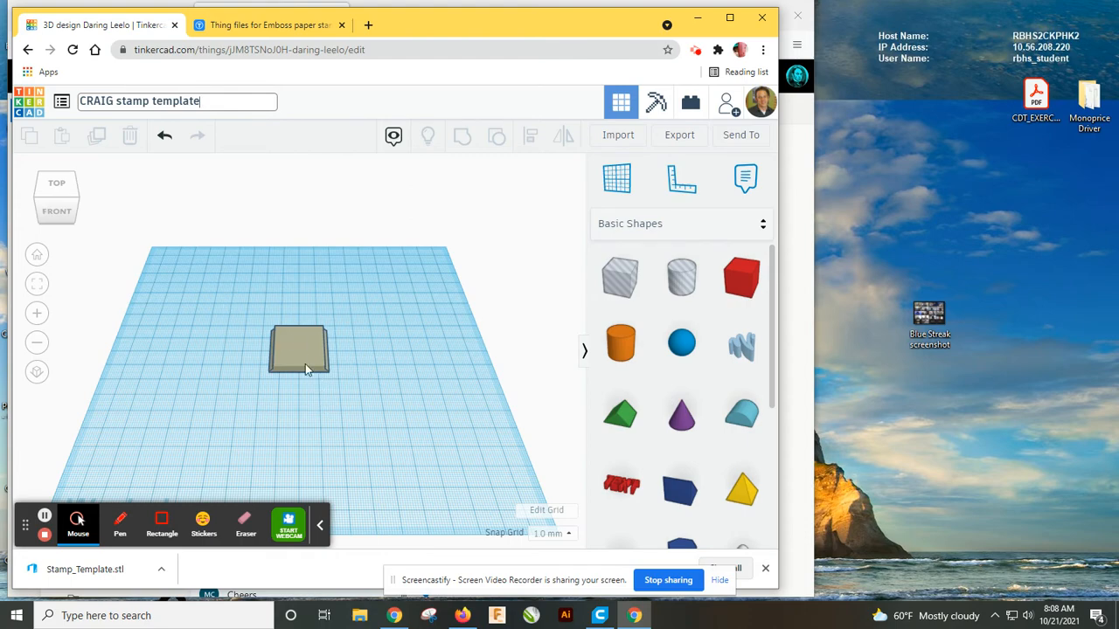
scroll(305, 364, "up", 3)
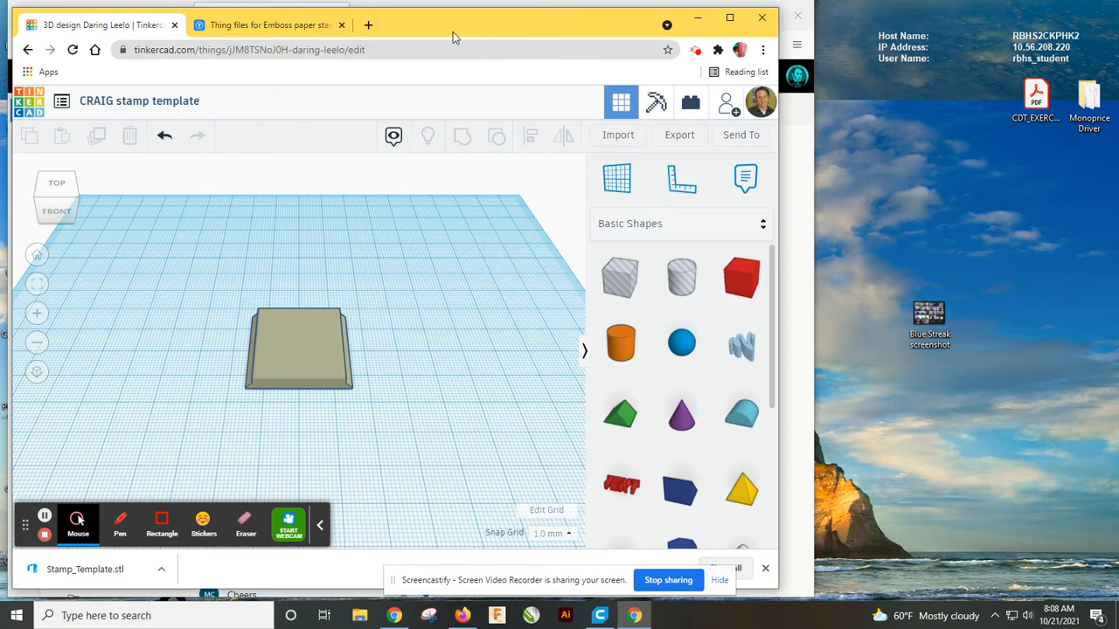
left_click(369, 27)
type("ti")
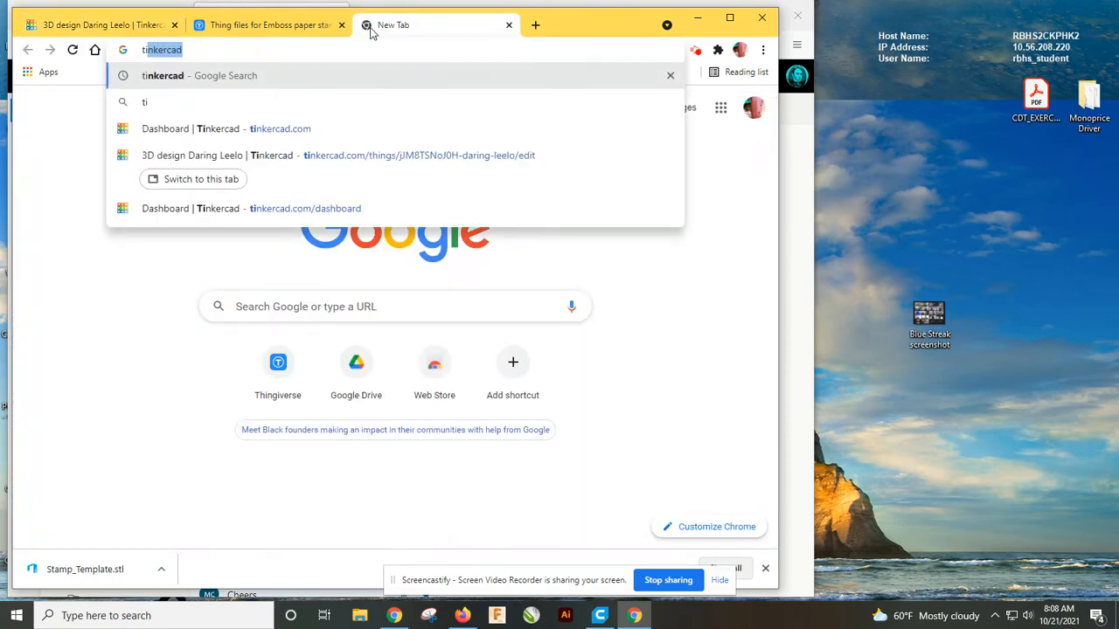
left_click(257, 128)
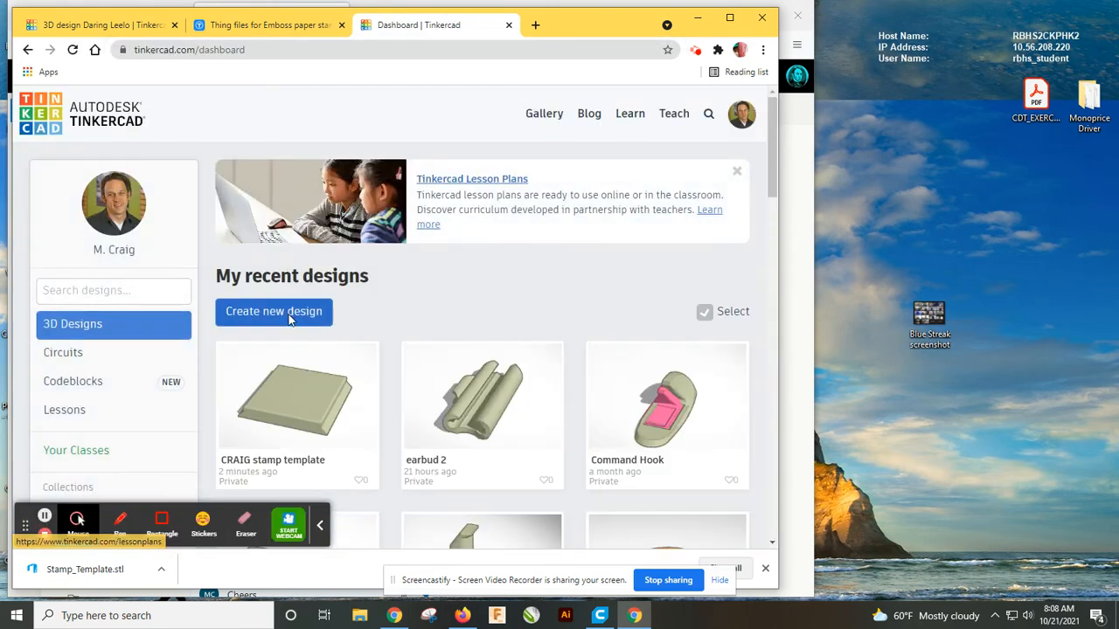
left_click(289, 319)
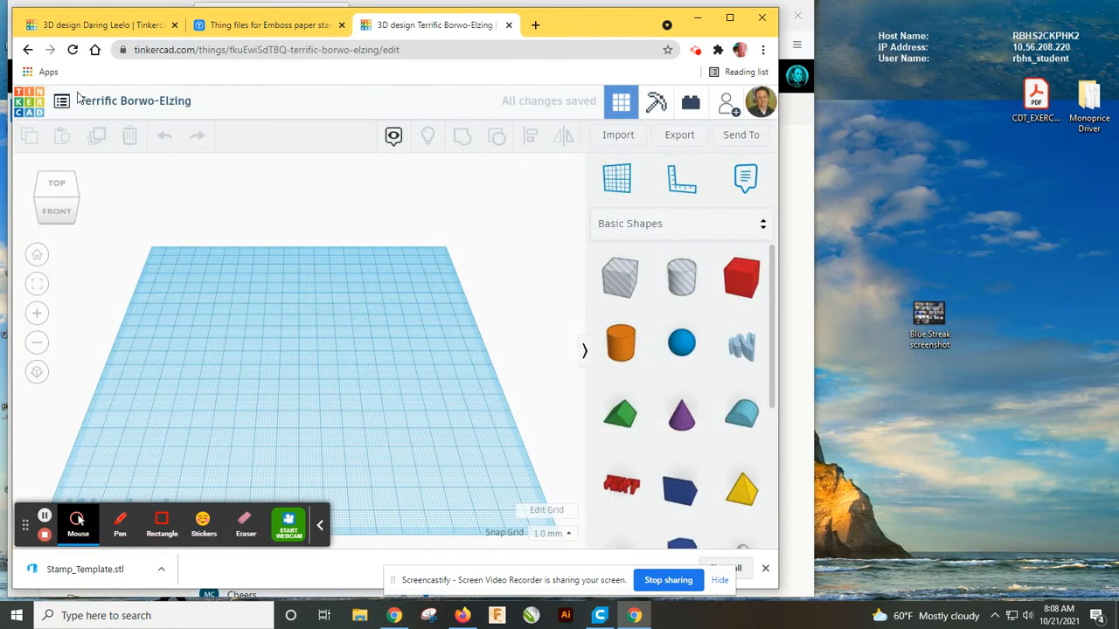
left_click(509, 25)
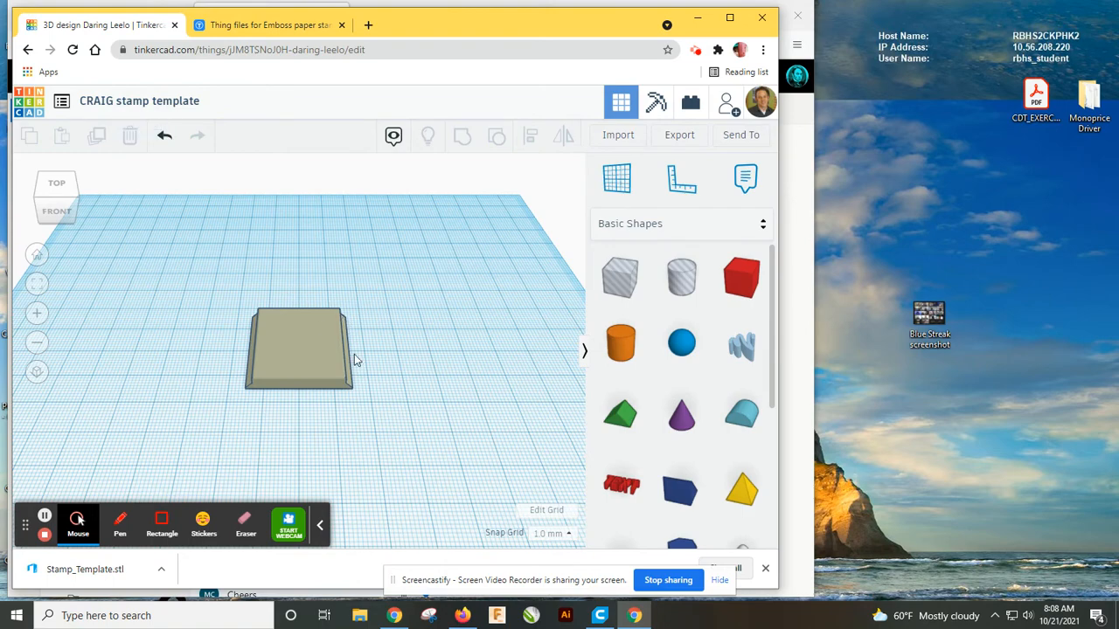
Add a Text shape and scale it down to about 22 x 6 mm on top of the stamp template.
left_click_drag(624, 484, 305, 353)
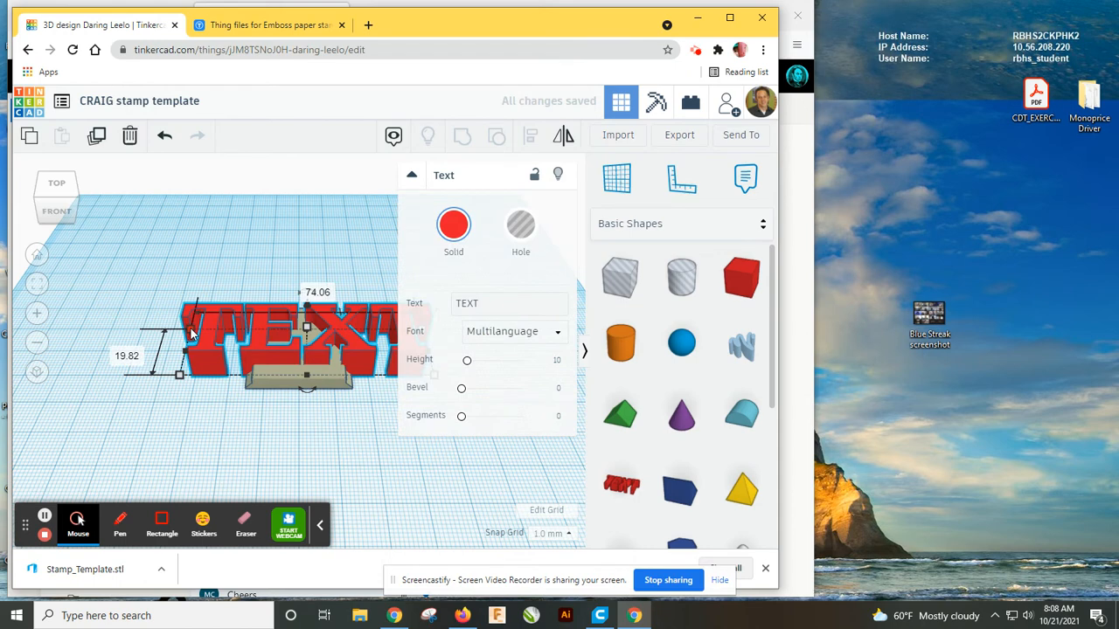
left_click_drag(190, 332, 210, 343)
left_click_drag(241, 366, 289, 349)
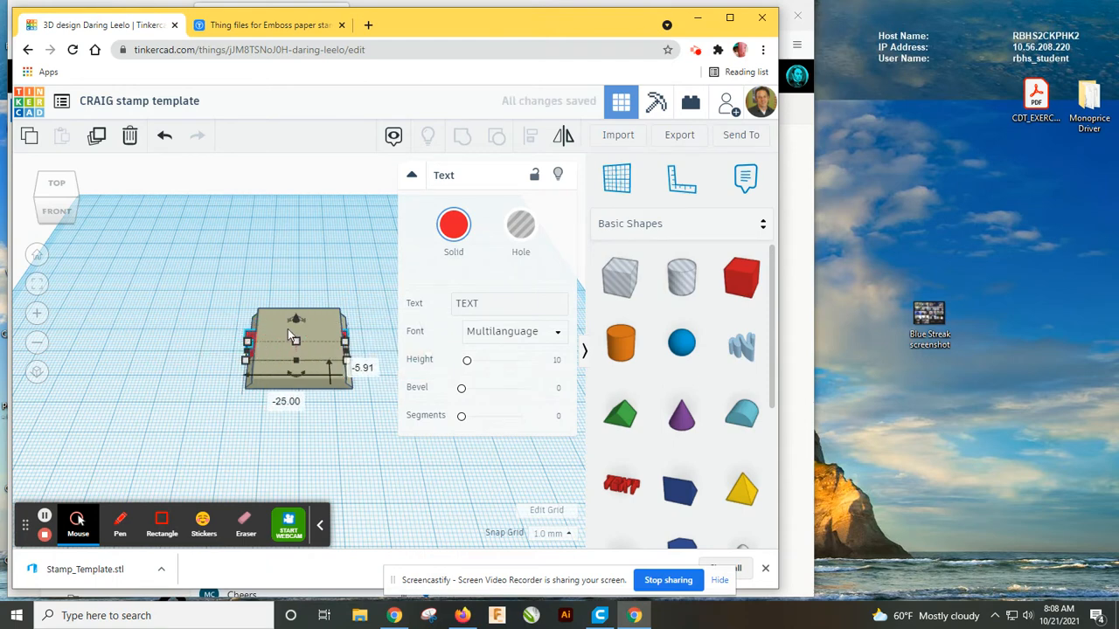
left_click_drag(249, 347, 275, 358)
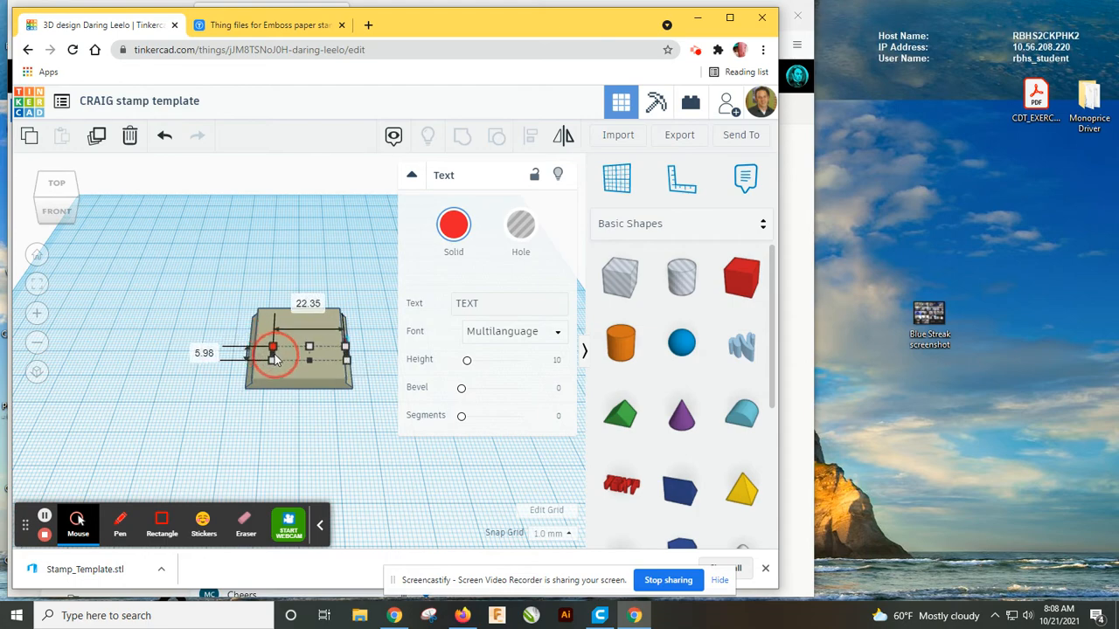
scroll(309, 350, "down", 3)
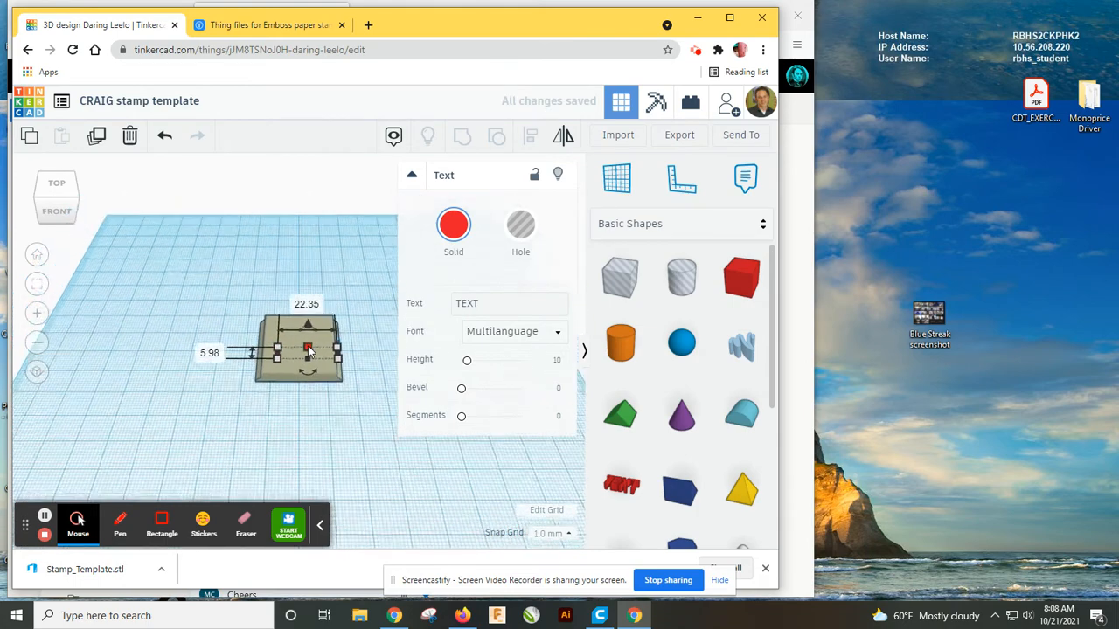
left_click_drag(308, 325, 307, 324)
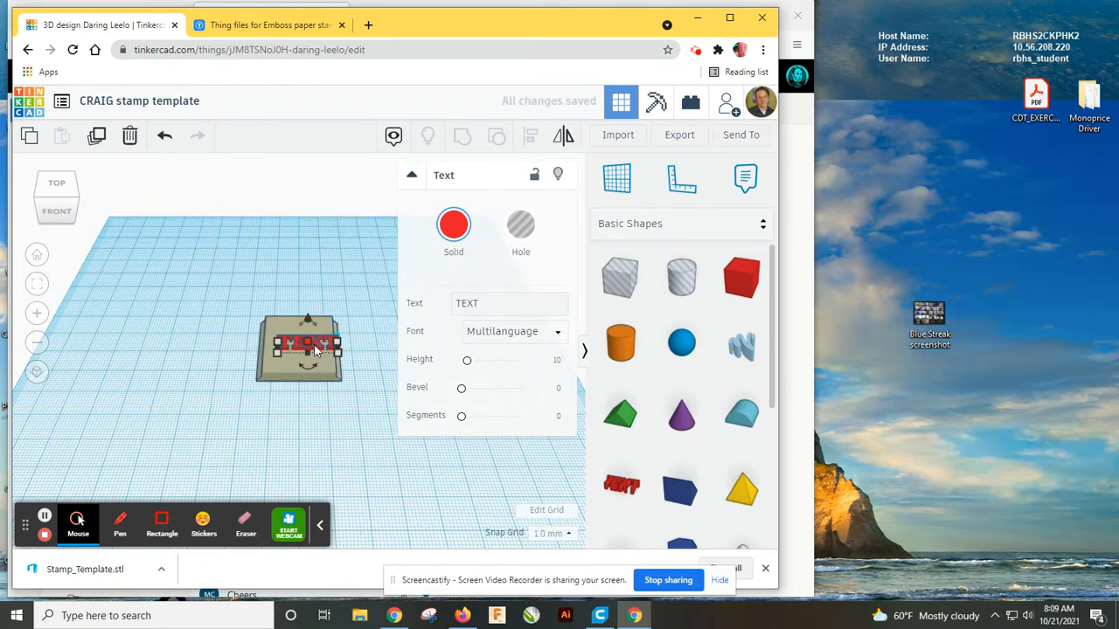
Select both shapes and centre-align the text on the stamp template.
left_click(225, 327)
left_click_drag(229, 281, 349, 400)
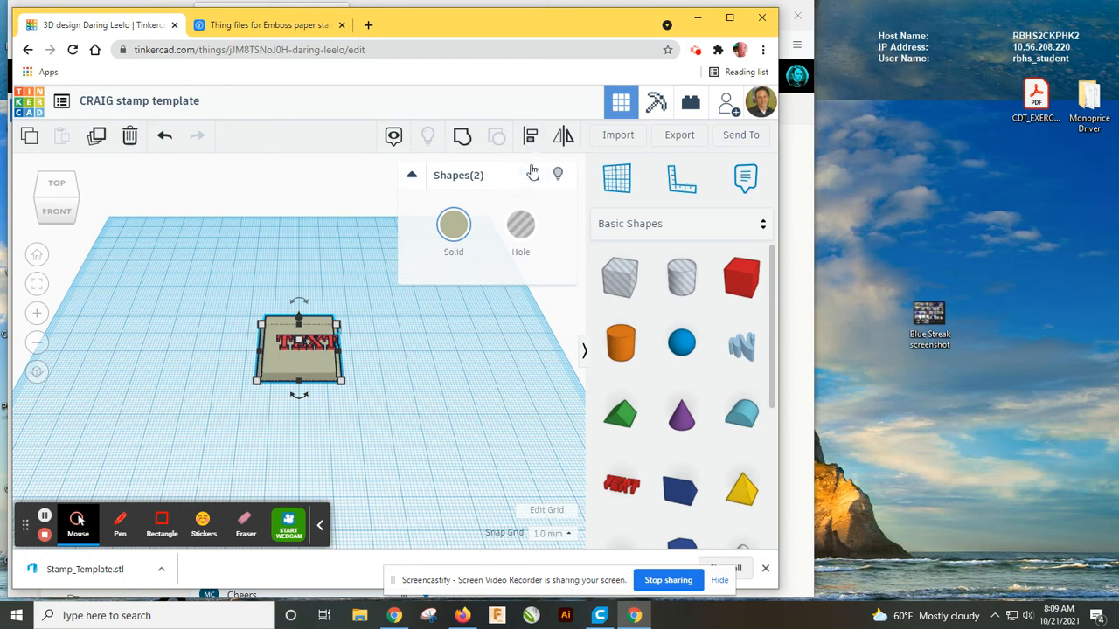
left_click(532, 135)
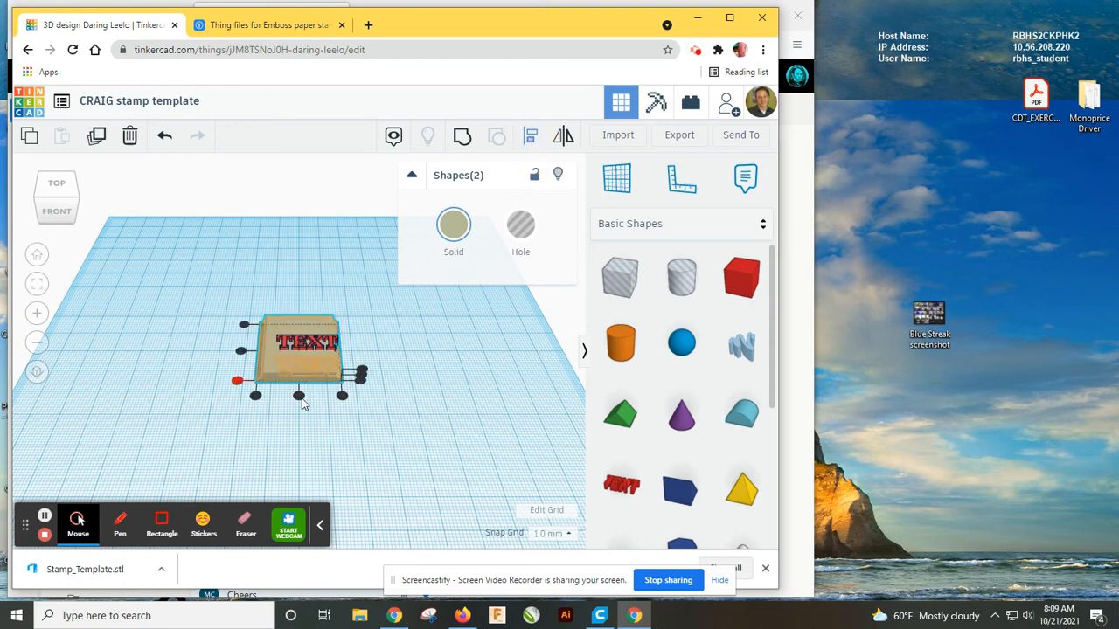
left_click(299, 396)
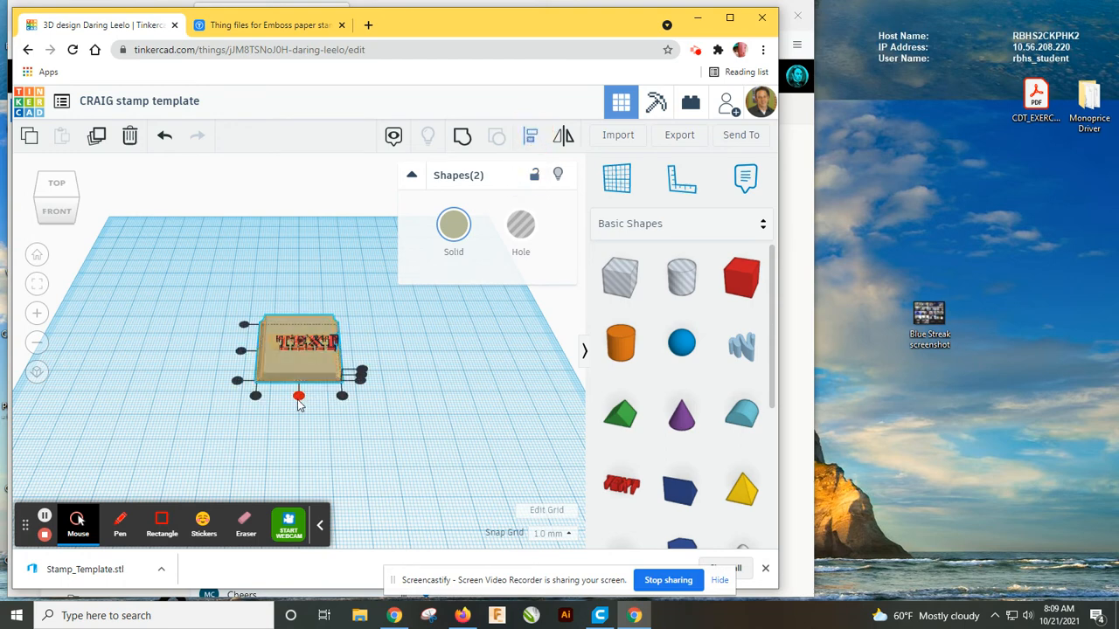
left_click(242, 352)
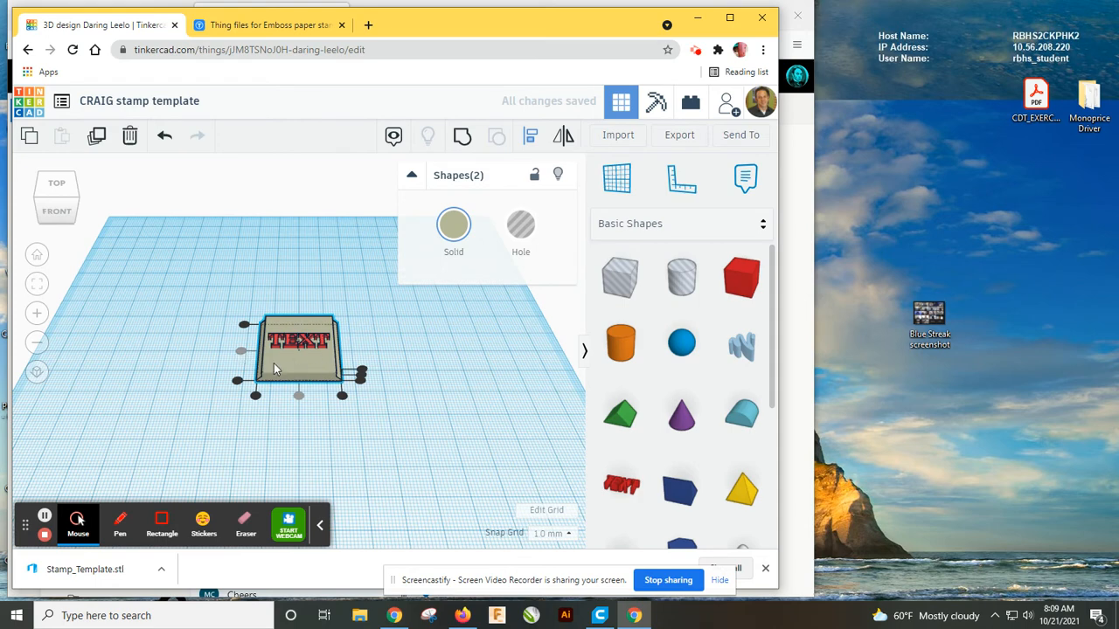
left_click(417, 356)
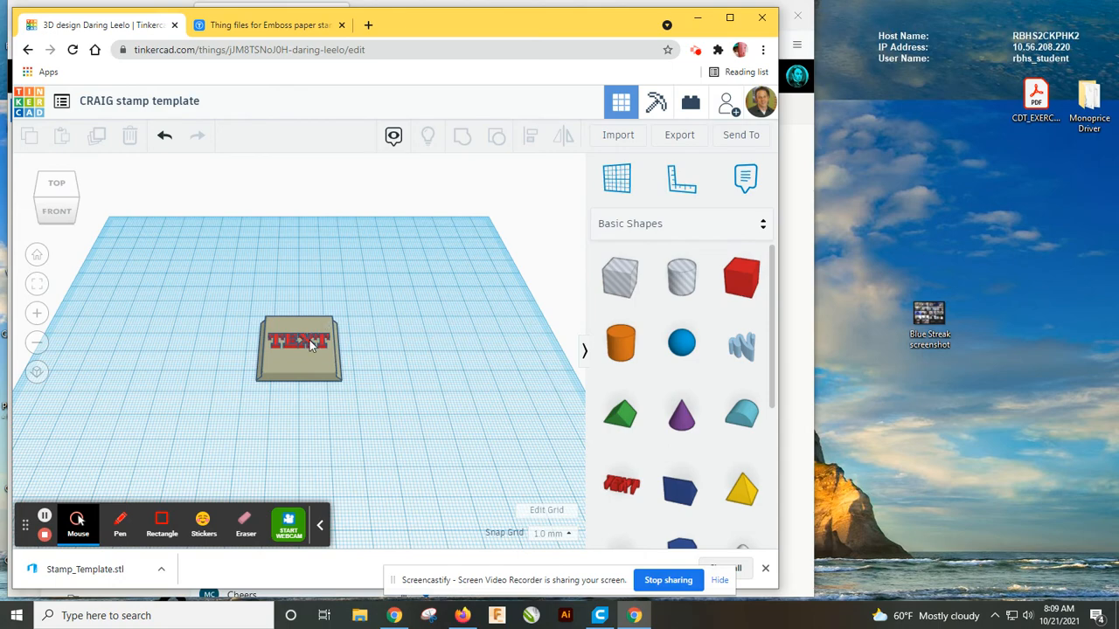
Convert the text into a hole and lower it to -1.00 mm into the stamp's top surface.
left_click(312, 346)
left_click(523, 237)
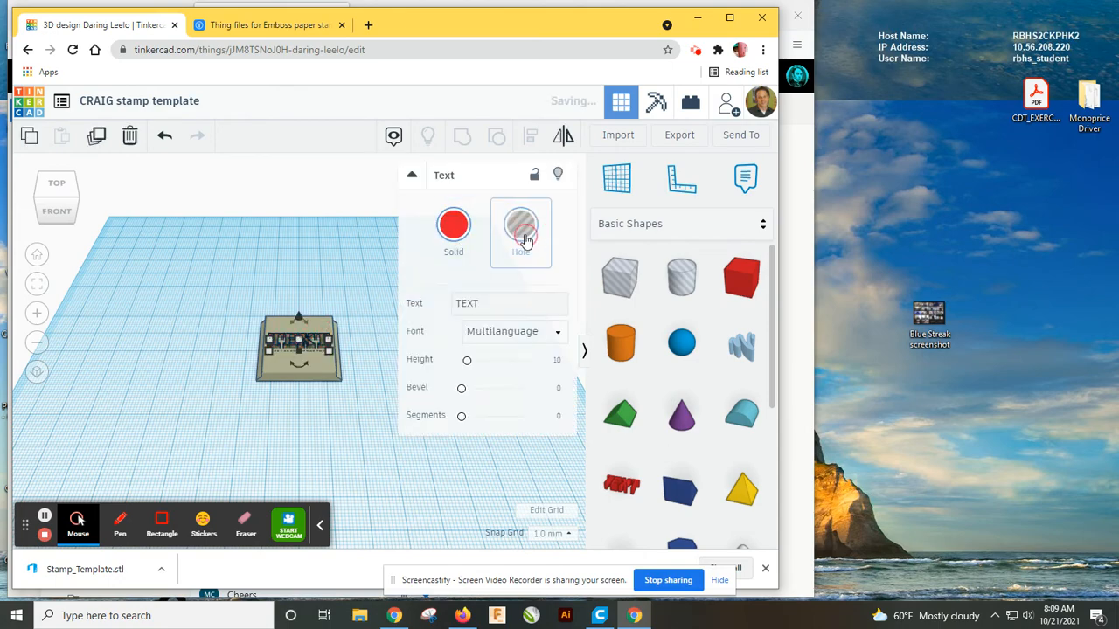
left_click(344, 344)
right_click_drag(344, 344, 345, 406)
scroll(320, 364, "up", 5)
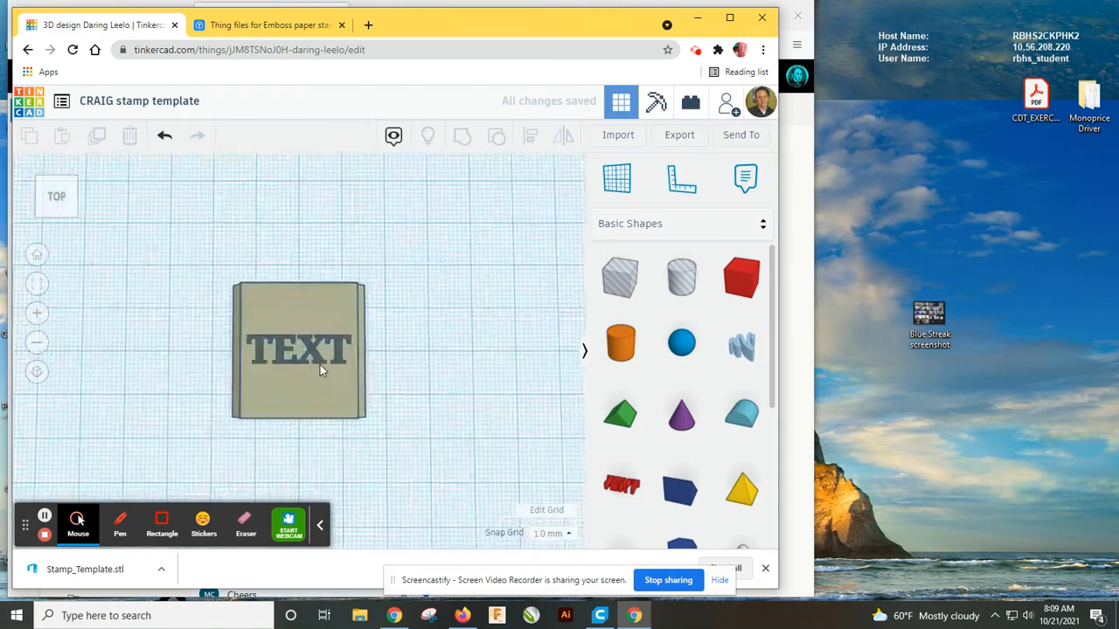
scroll(320, 365, "up", 3)
right_click_drag(444, 404, 449, 361)
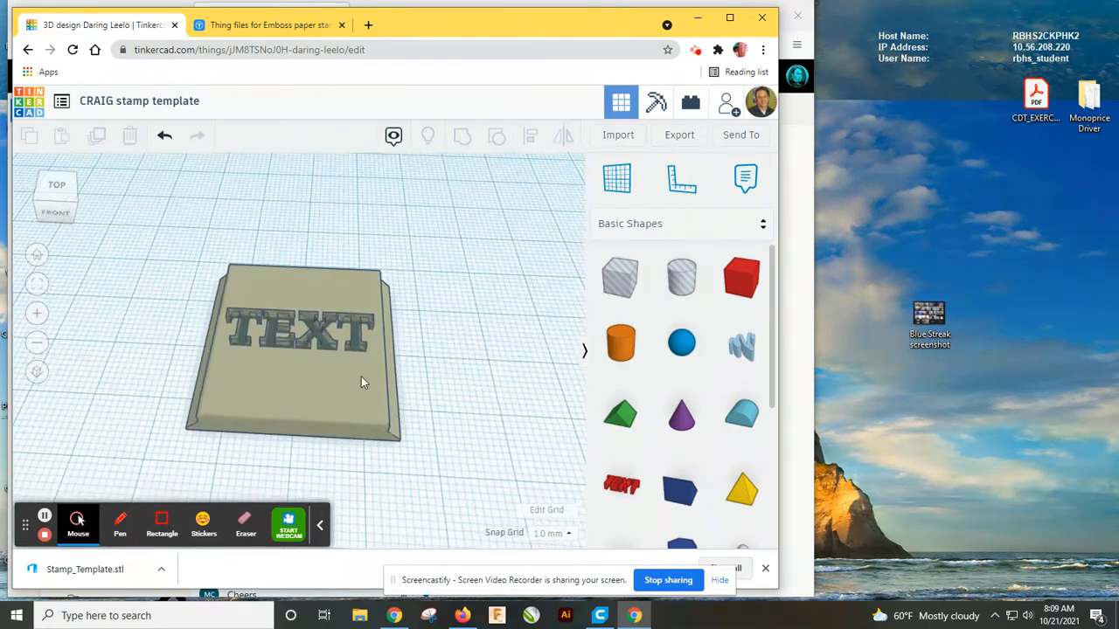
left_click(326, 348)
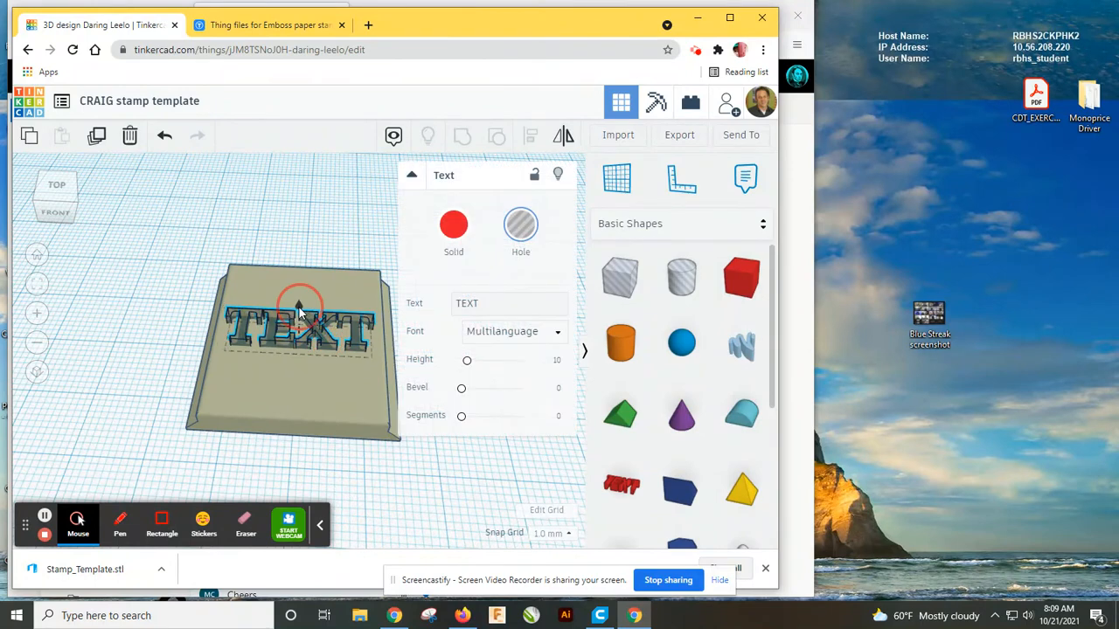
left_click_drag(299, 312, 299, 315)
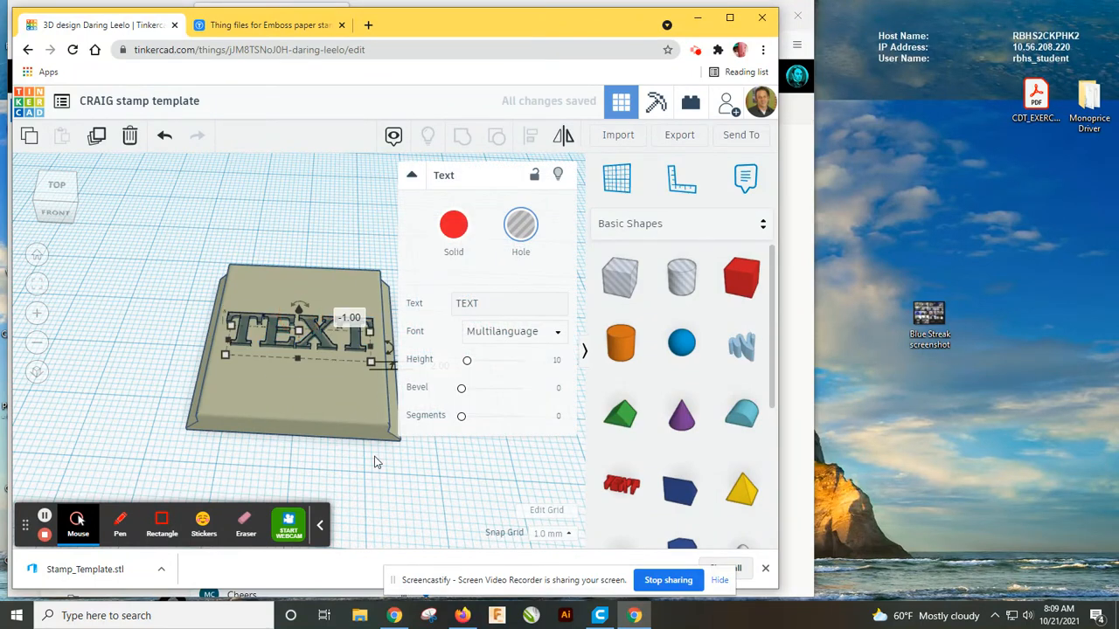
Select the text hole and the stamp template and group them into one shape.
left_click(157, 277)
left_click_drag(157, 277, 381, 445)
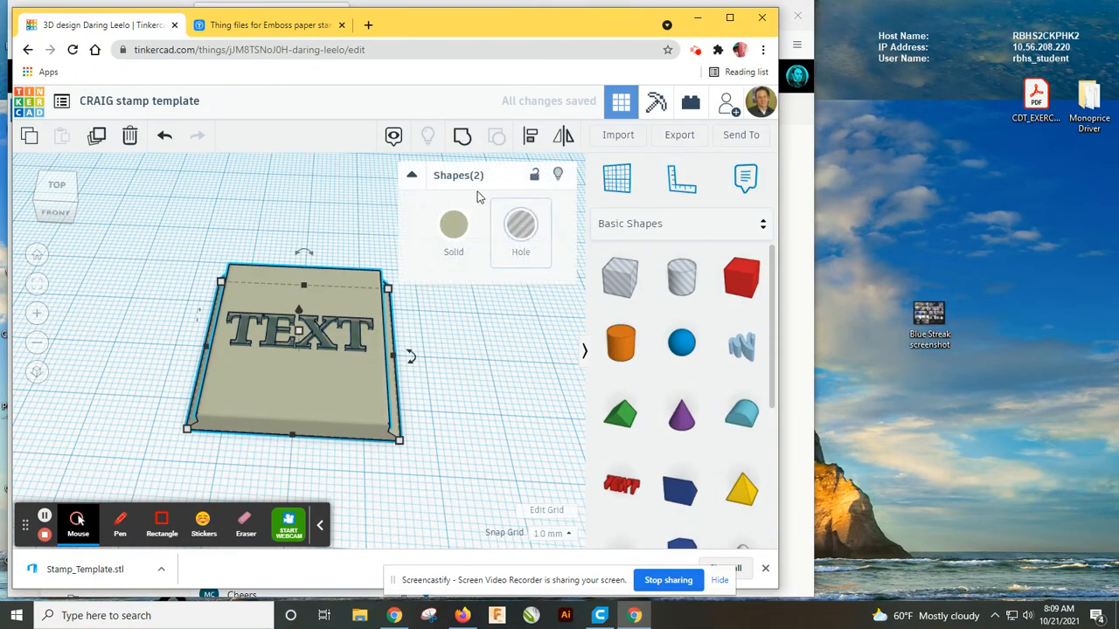
left_click(461, 150)
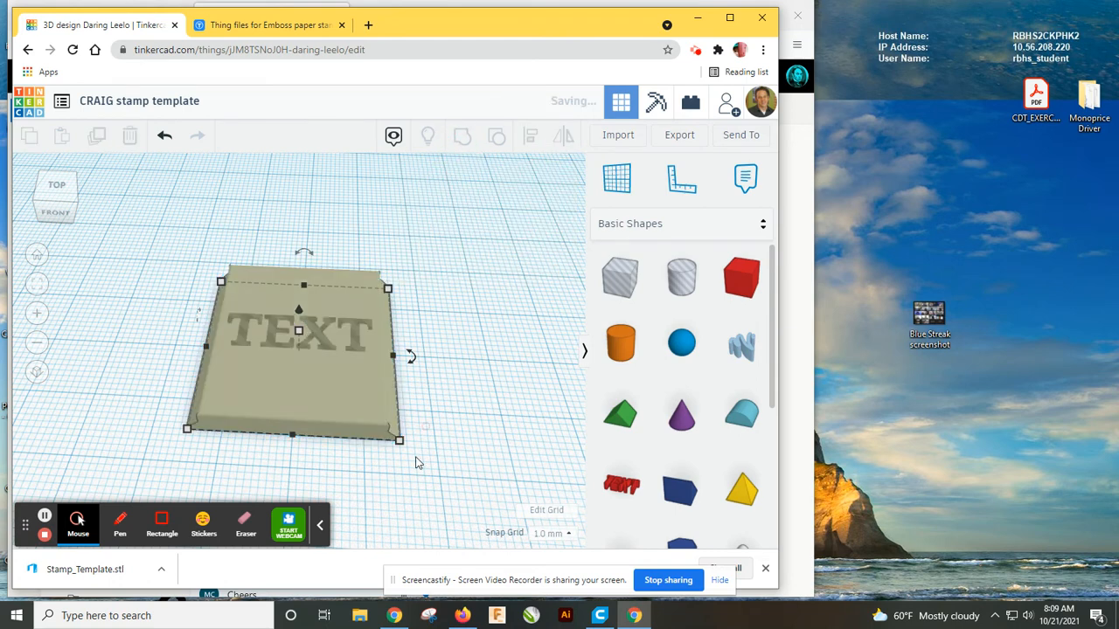
left_click(133, 334)
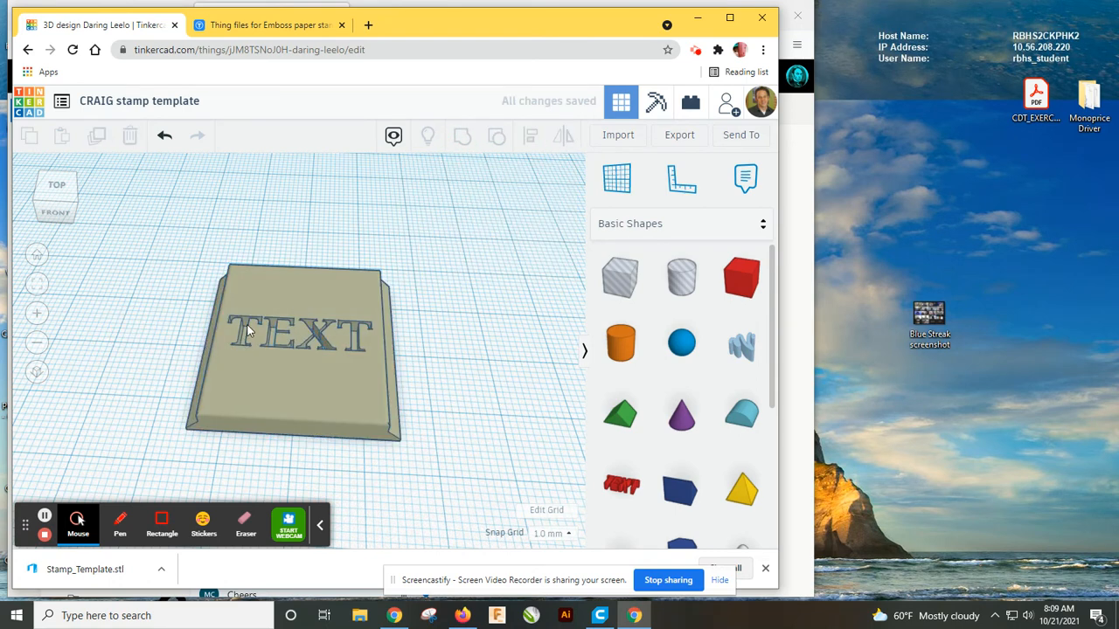
left_click(456, 355)
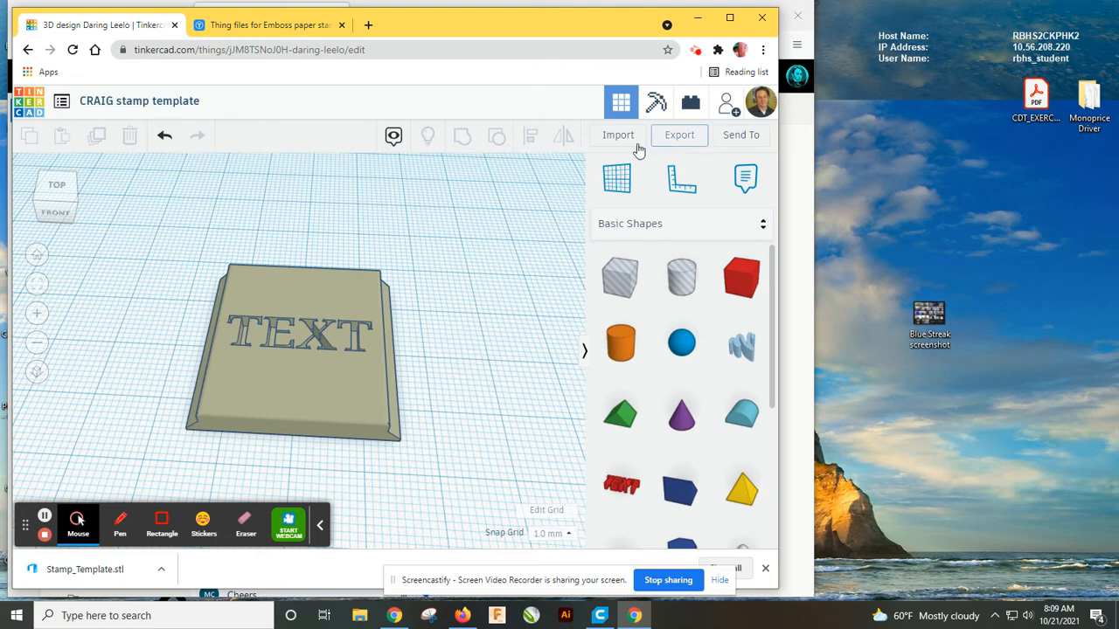
Export the whole design as an .STL file.
left_click(670, 138)
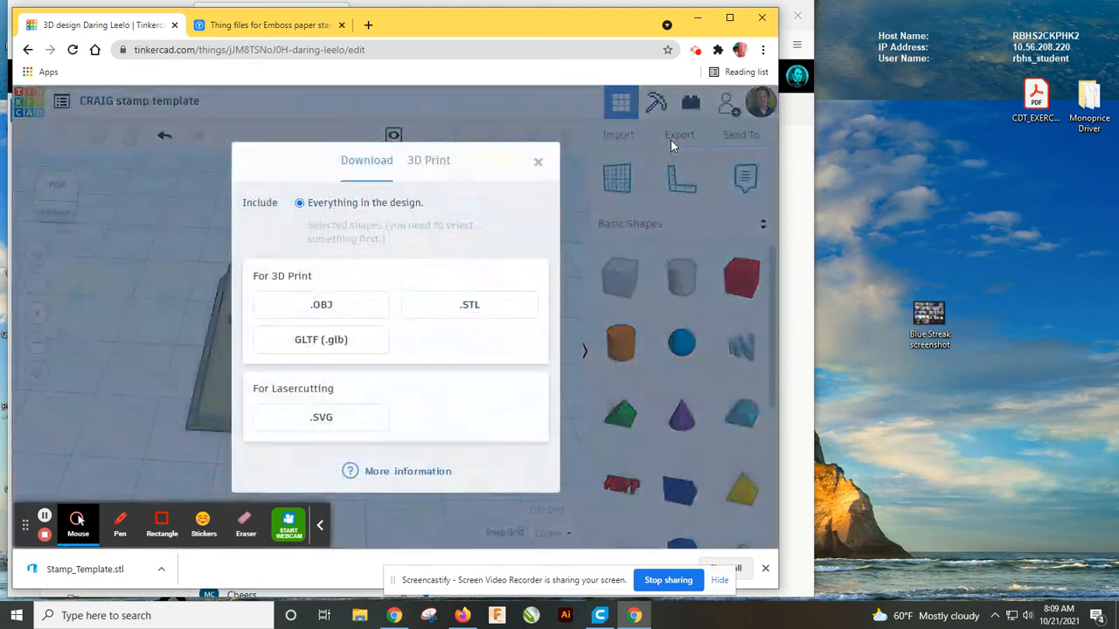
left_click(466, 302)
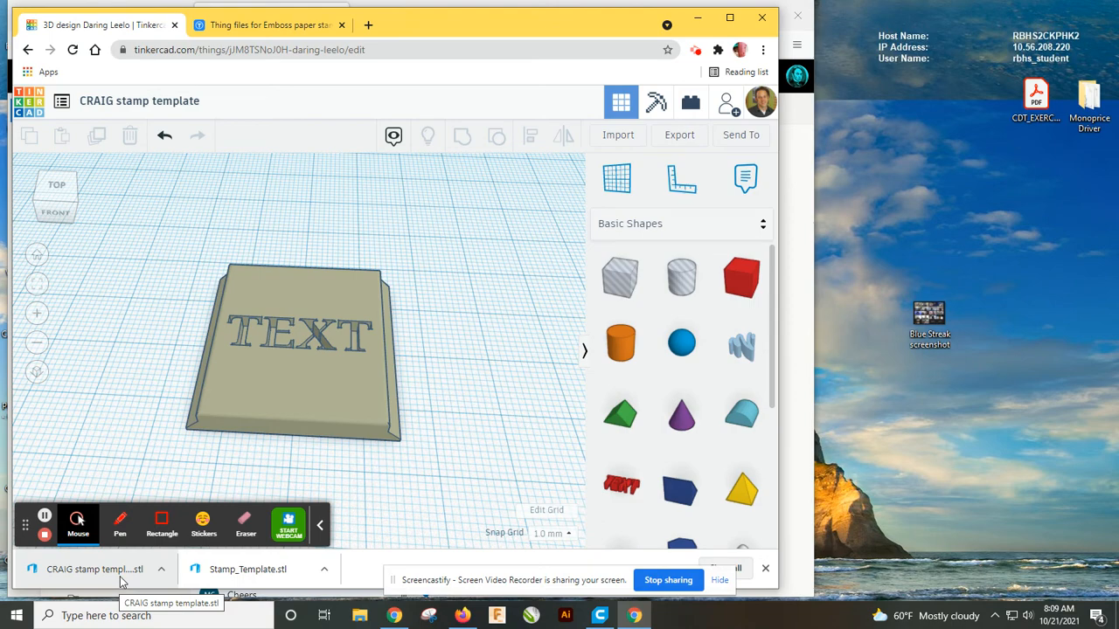
Switch to Ultimaker Cura and start a new project.
left_click(602, 616)
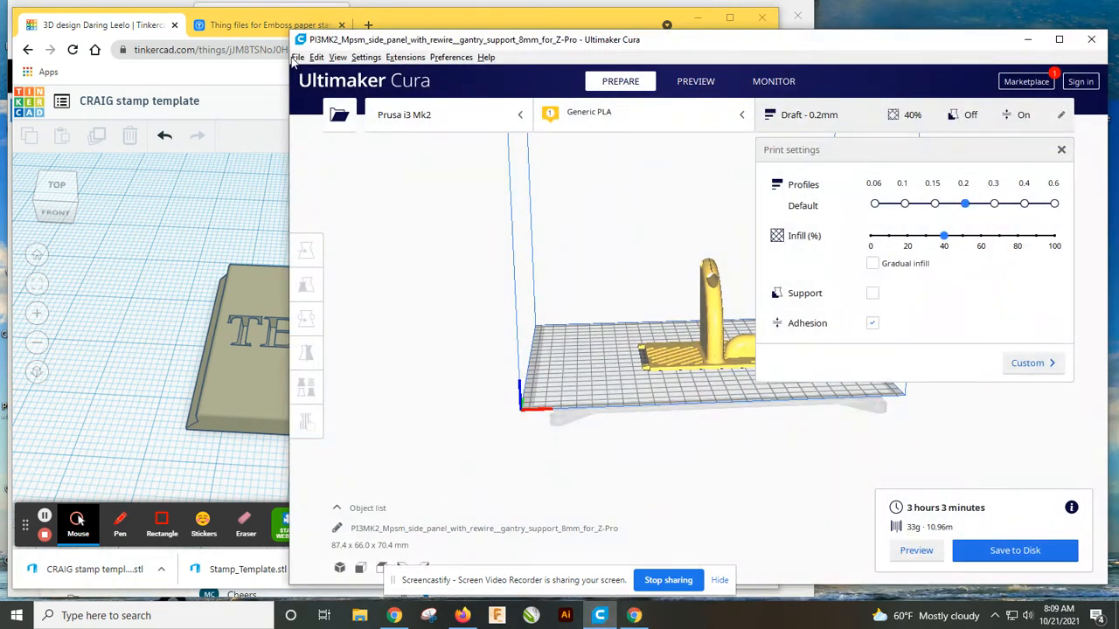
left_click(297, 57)
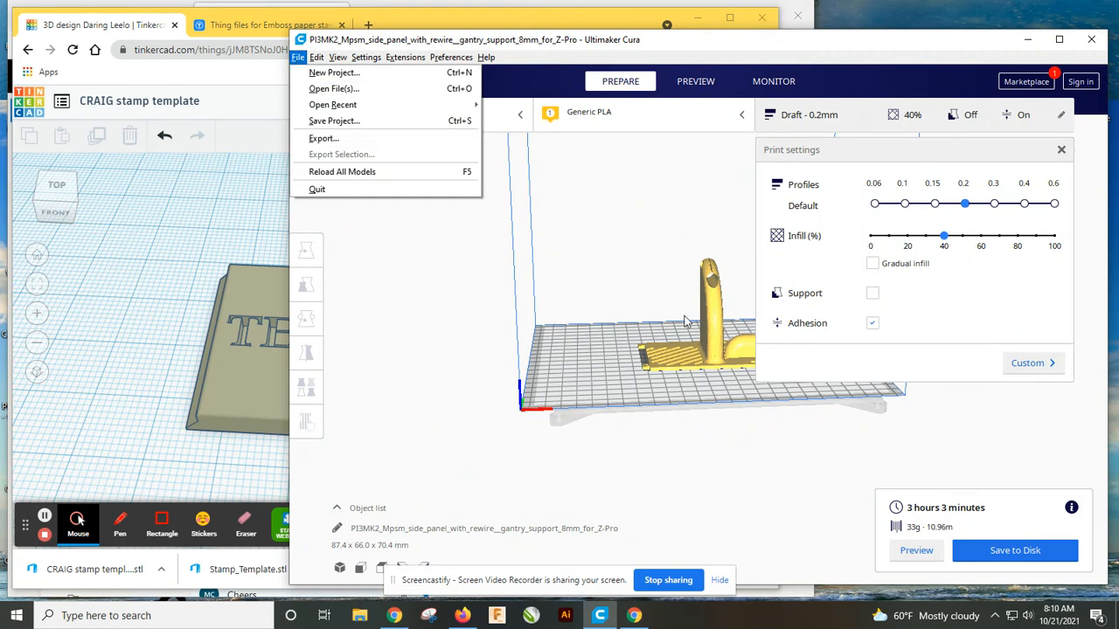
left_click(331, 73)
left_click(638, 315)
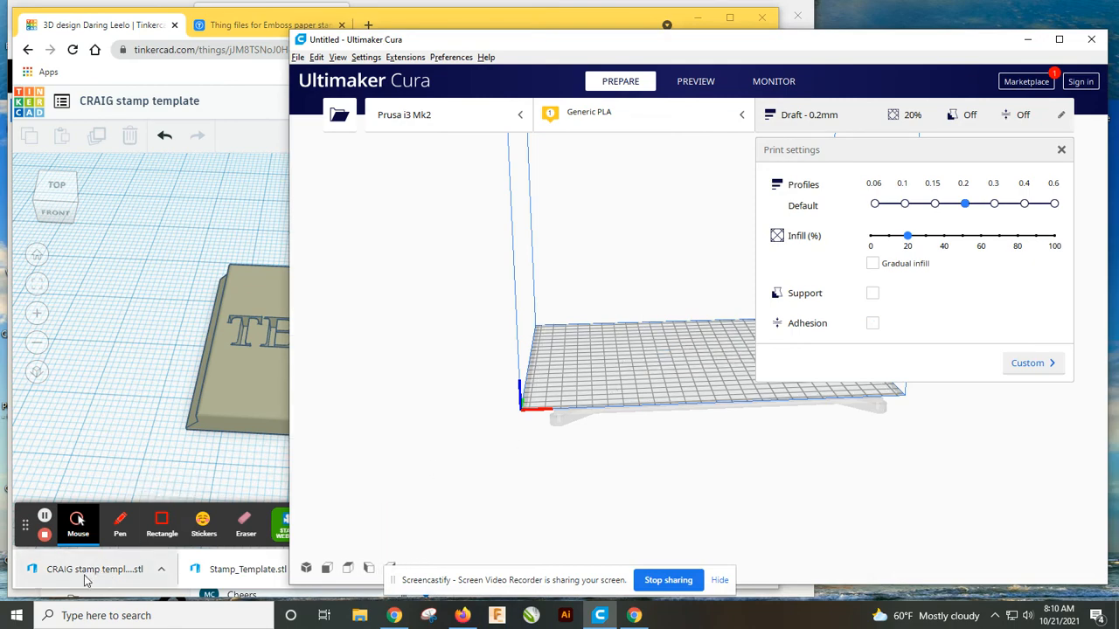
Load the exported stamp template STL onto the build plate and slice it.
left_click_drag(86, 581, 843, 399)
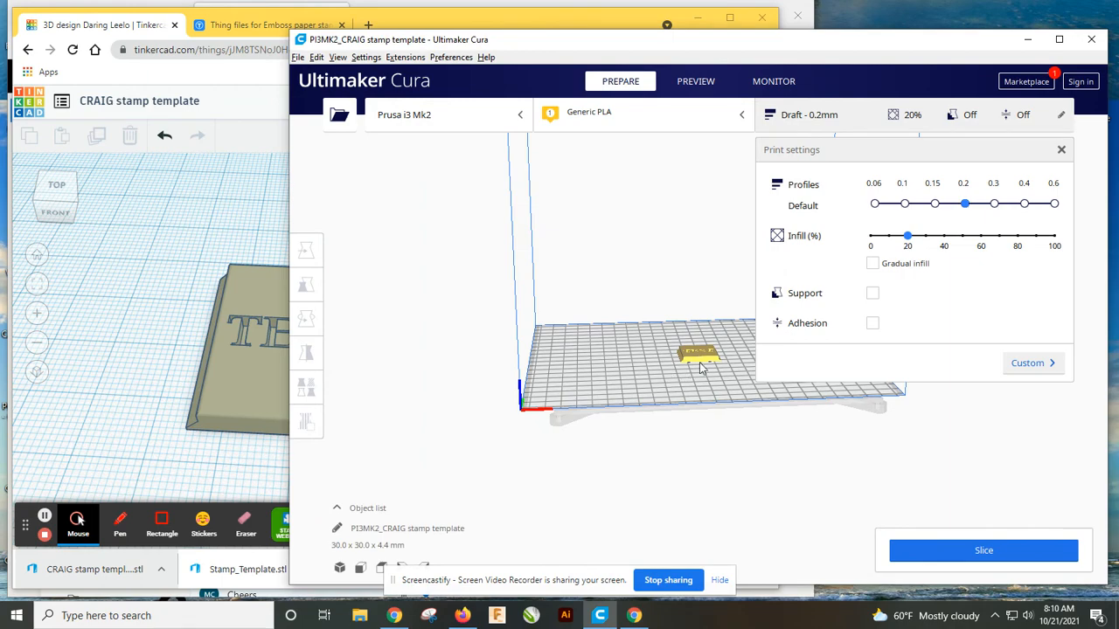
scroll(700, 362, "up", 3)
right_click_drag(703, 400, 676, 450)
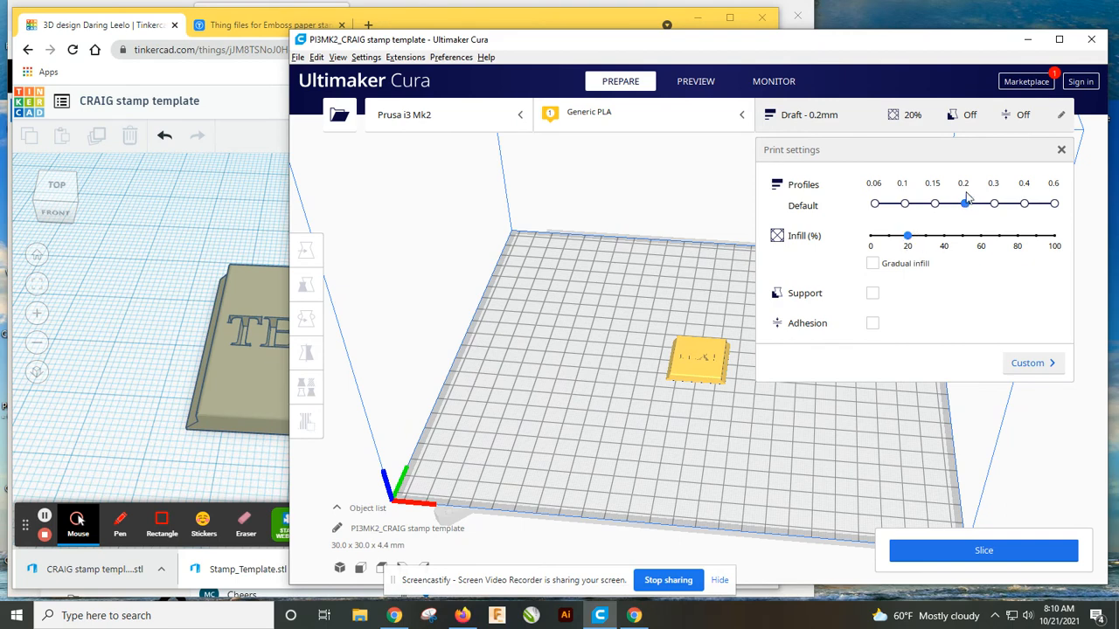
left_click(978, 556)
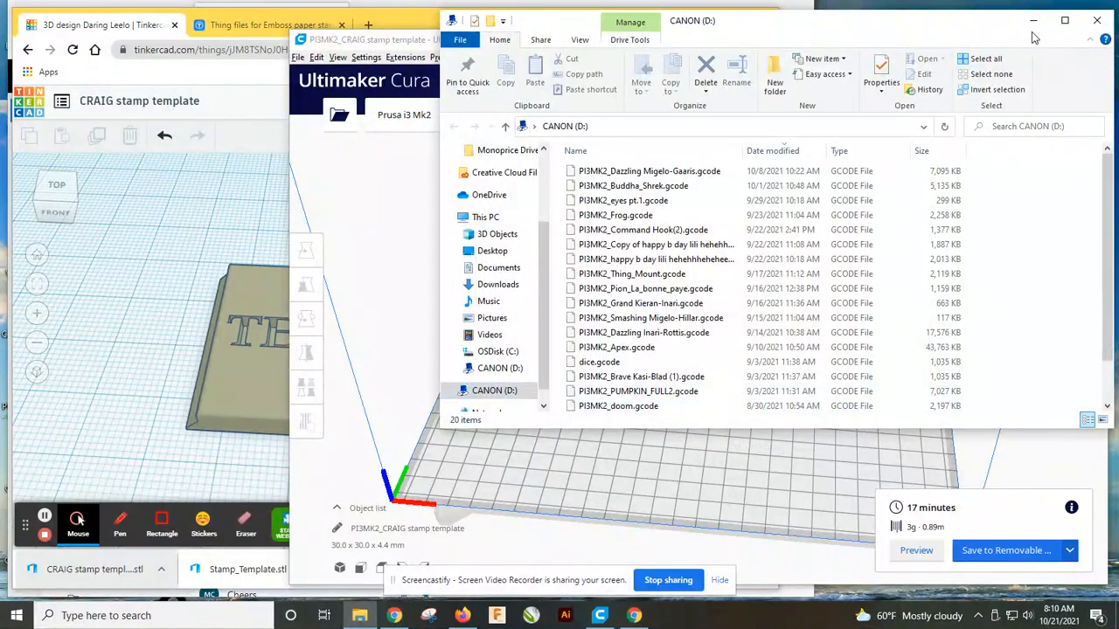
Save the sliced G-code to the removable drive CANON (D:).
left_click(1033, 19)
left_click(1001, 550)
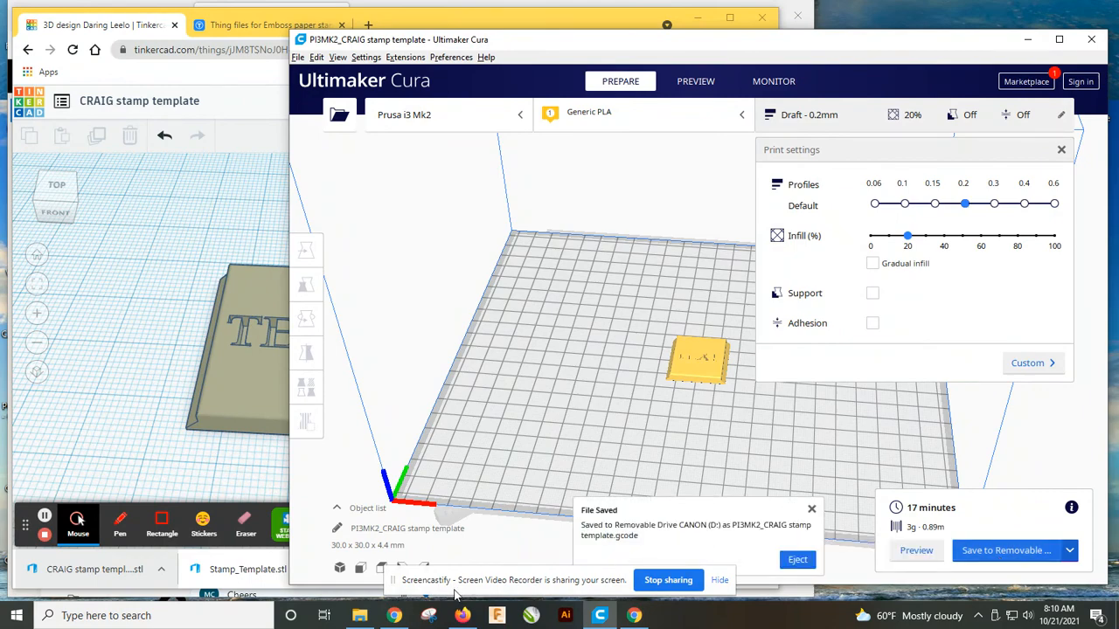
Eject the CANON (D:) removable drive from File Explorer.
left_click(359, 615)
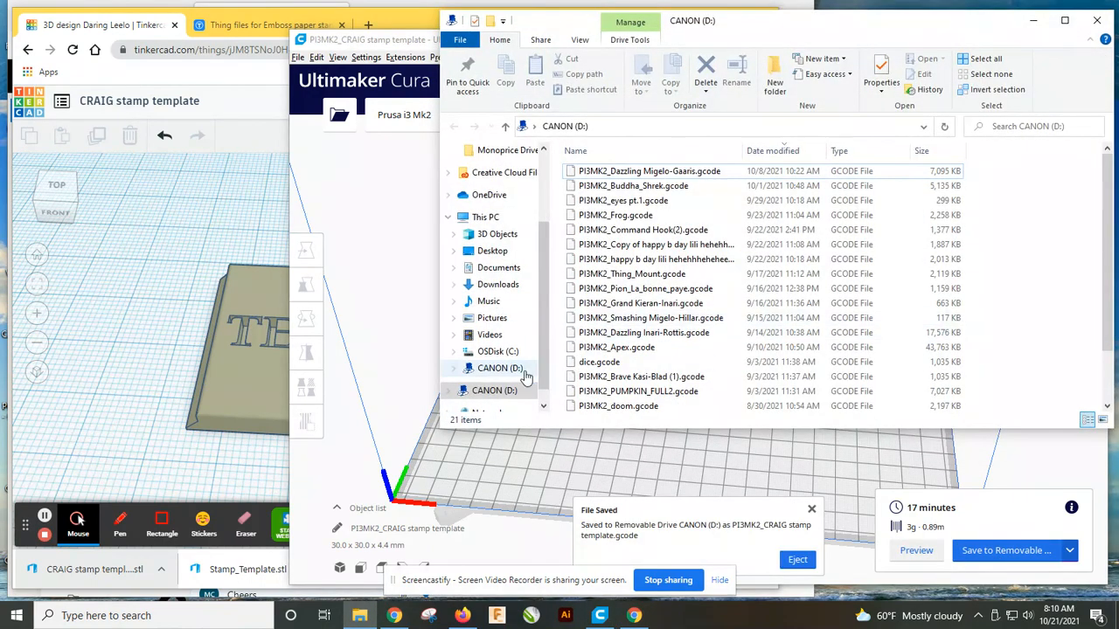
right_click(494, 389)
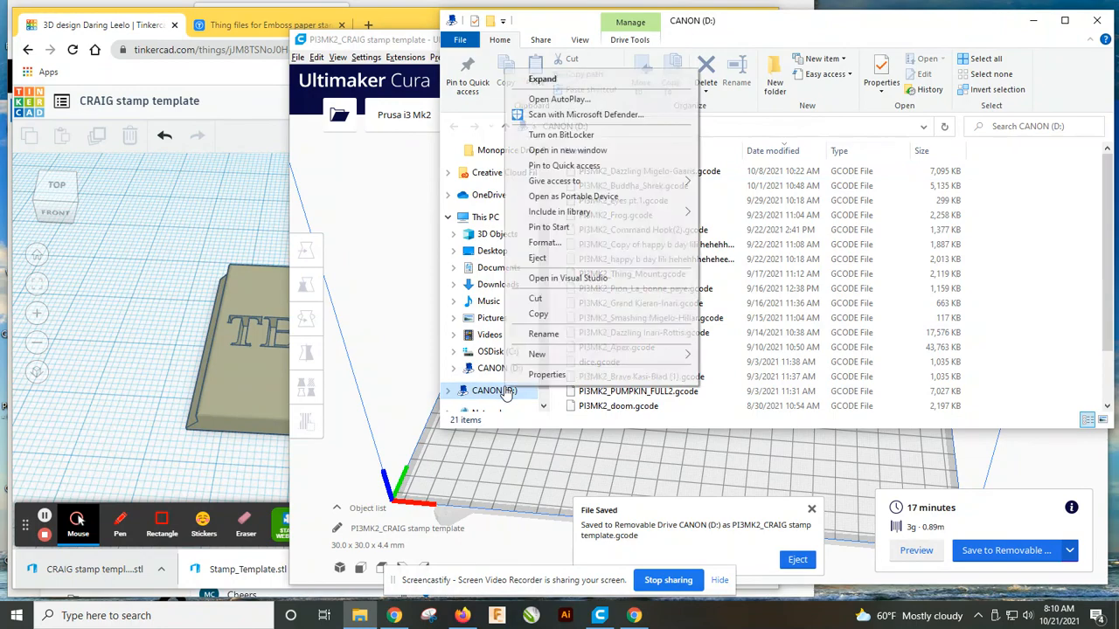
left_click(544, 262)
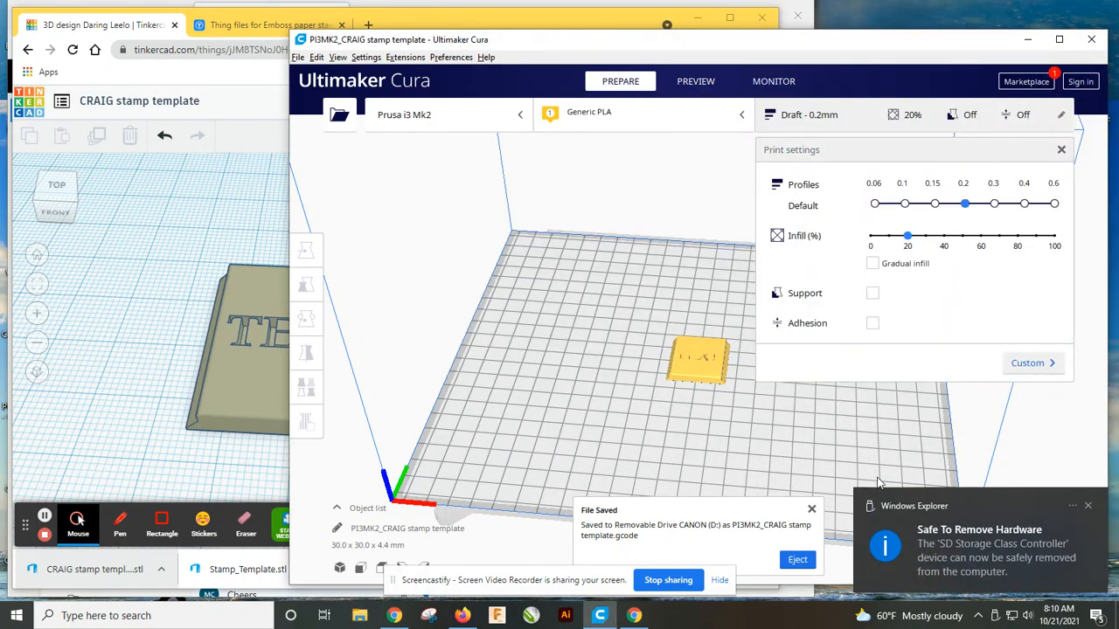
left_click(243, 77)
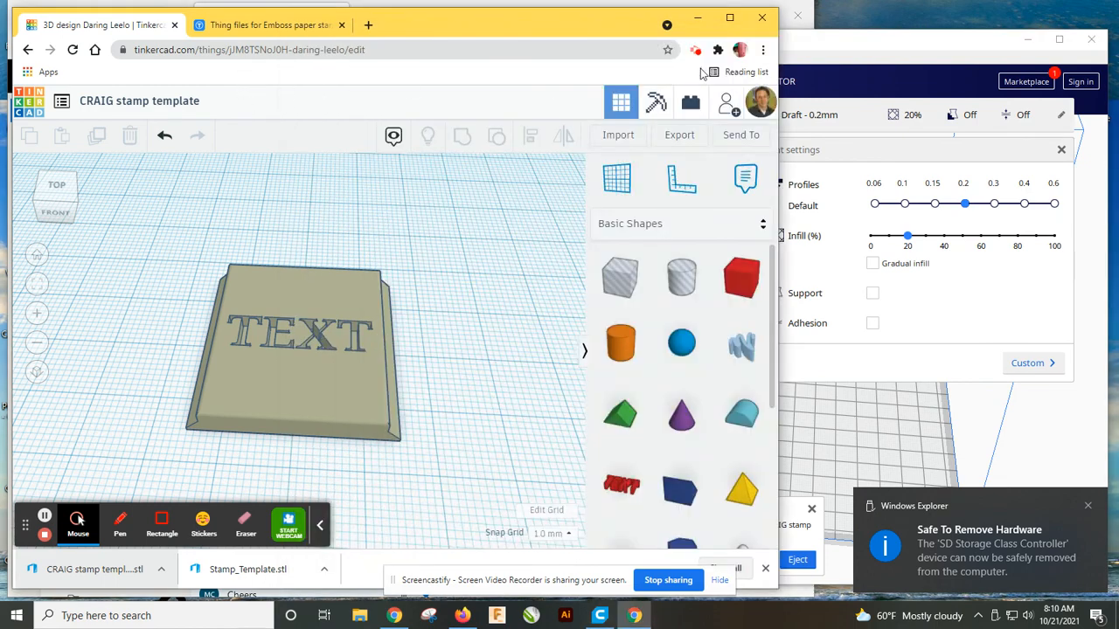
left_click(693, 53)
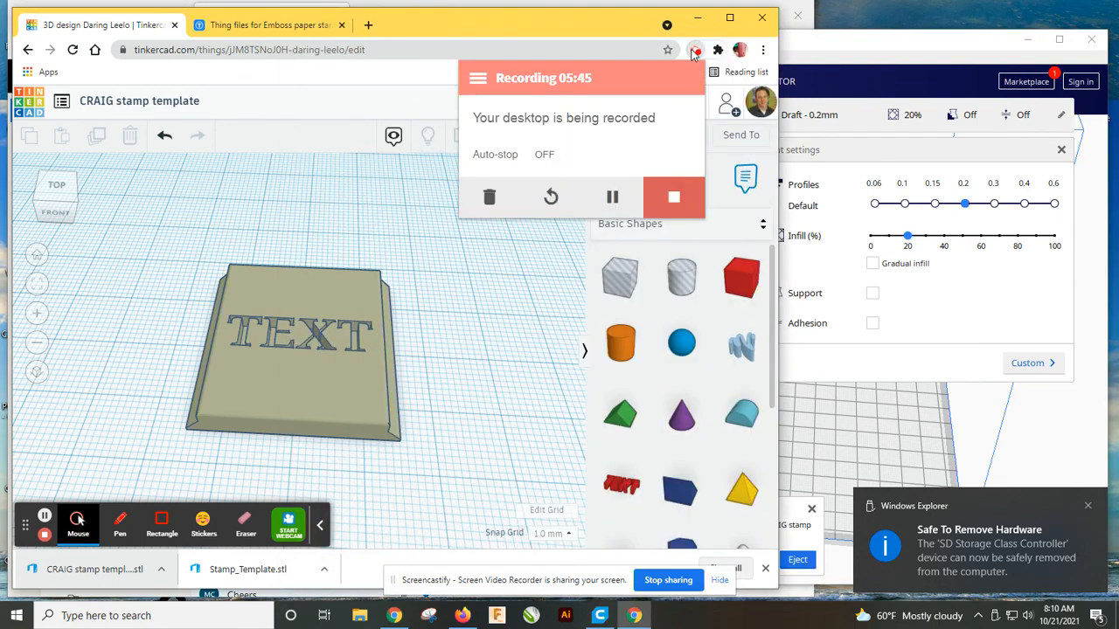